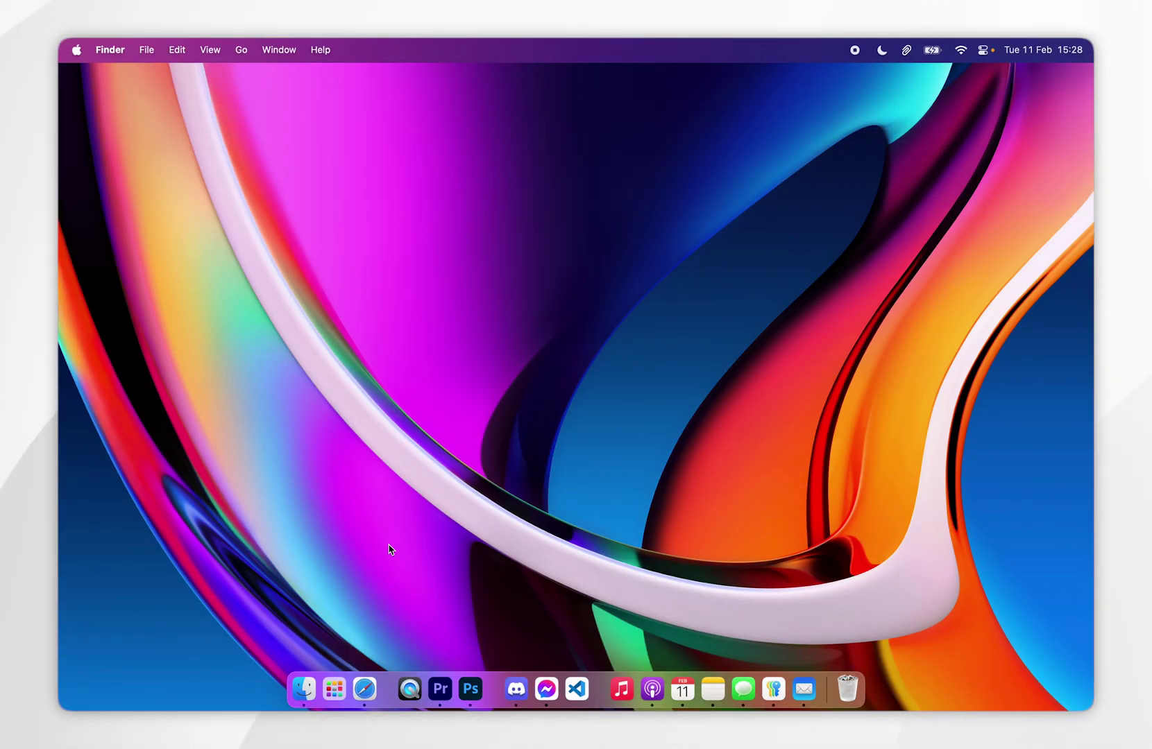
Bring up Safari on the Java downloads page and scroll through it
left_click(365, 689)
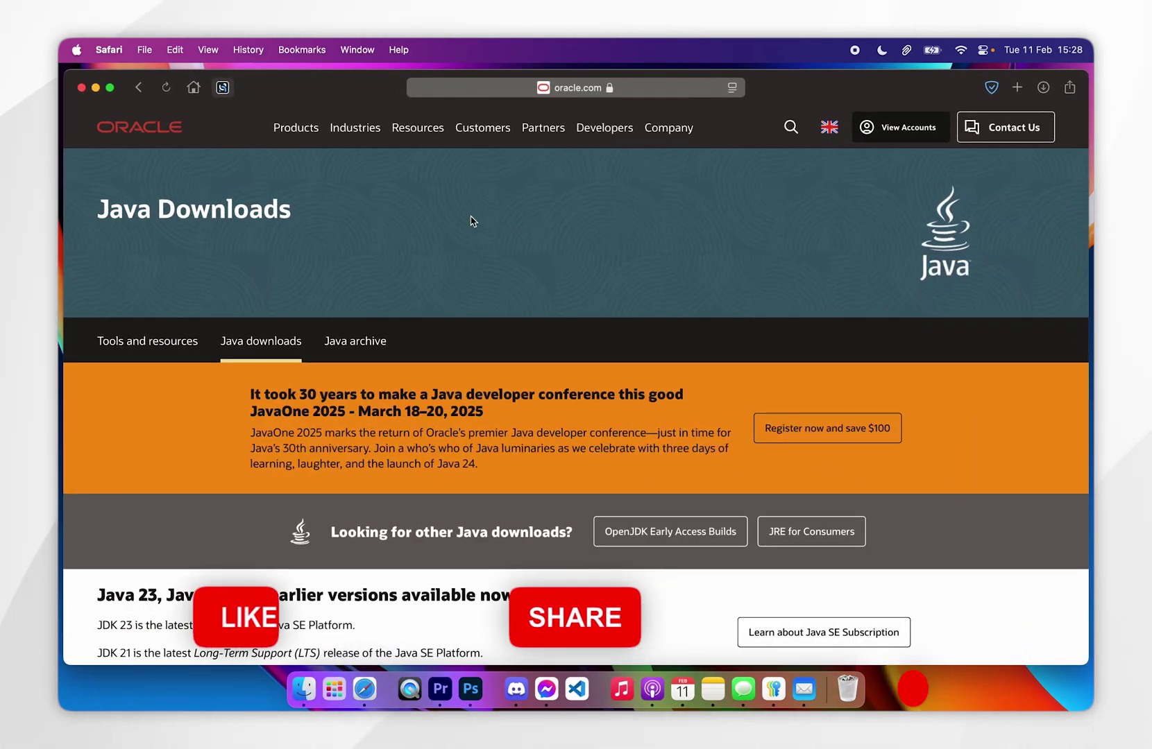
scroll(434, 263, "down", 10)
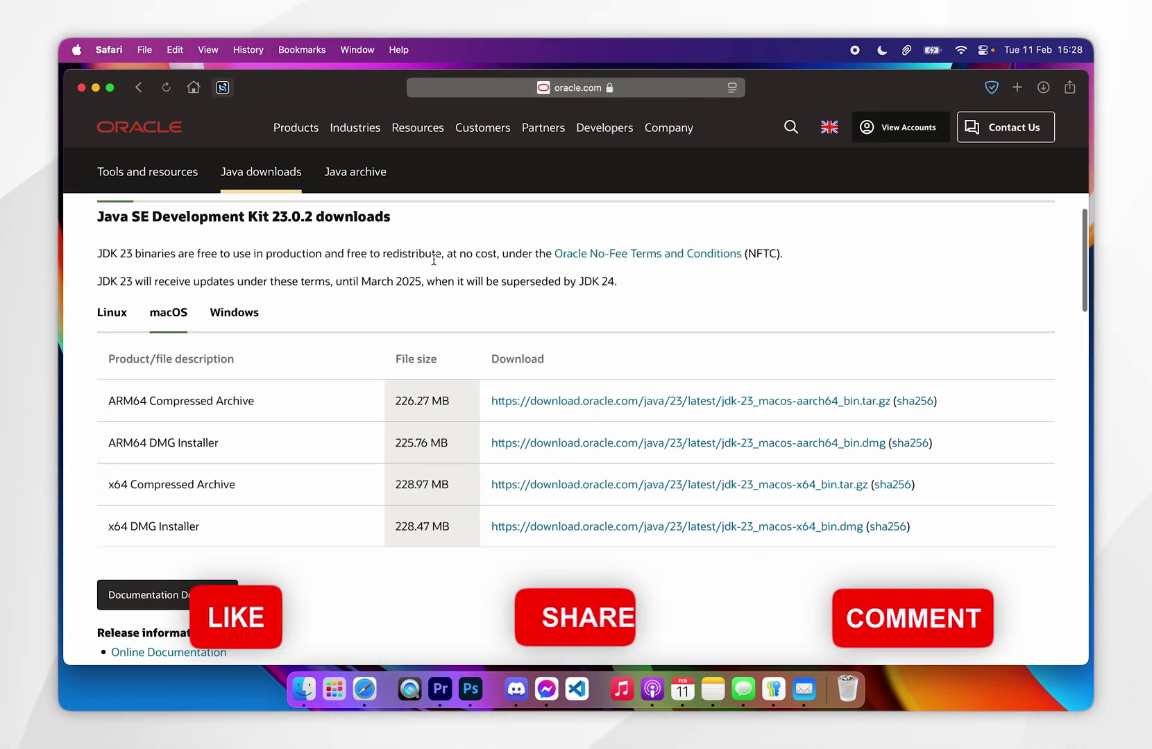
scroll(383, 313, "down", 1)
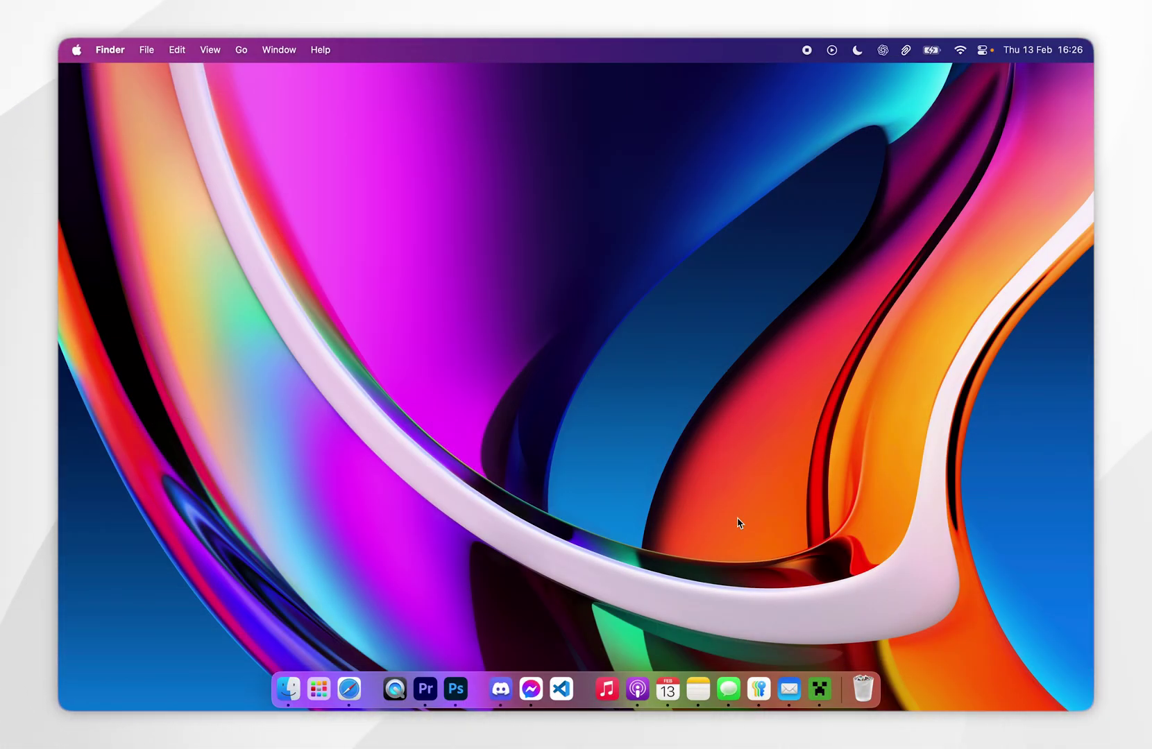
Launch the latest release, 1.21.4, from Minecraft Launcher, then quit the game
left_click(819, 689)
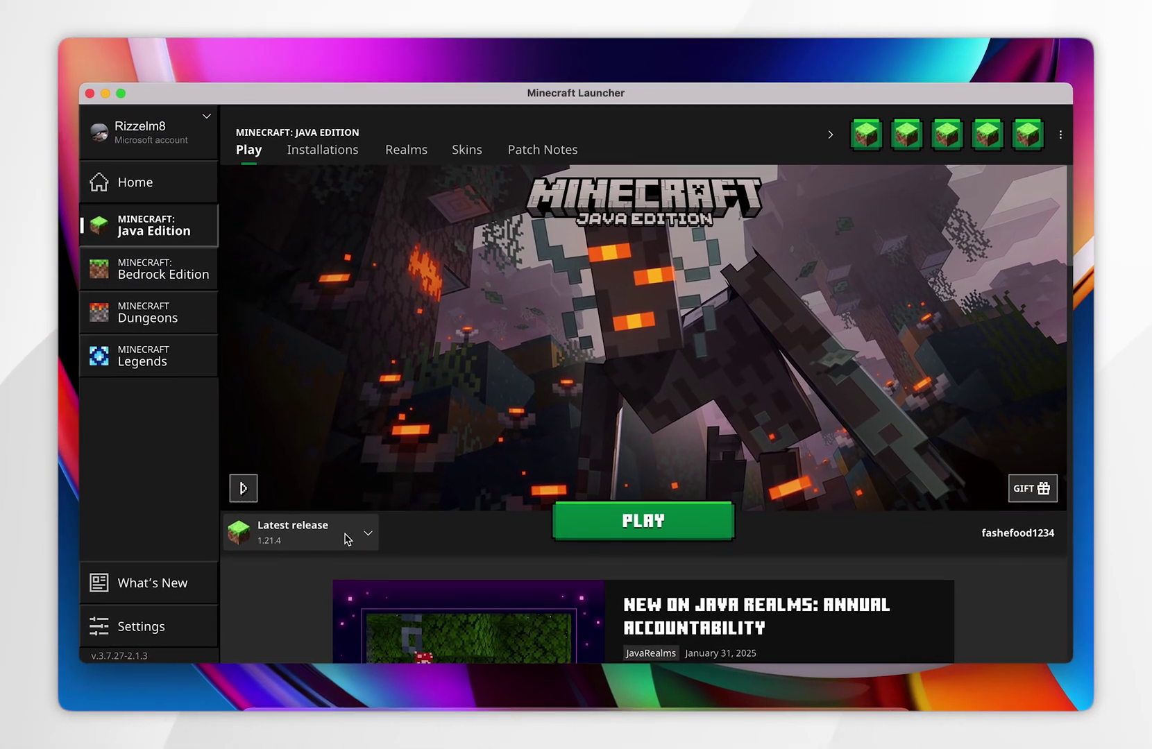
left_click(362, 517)
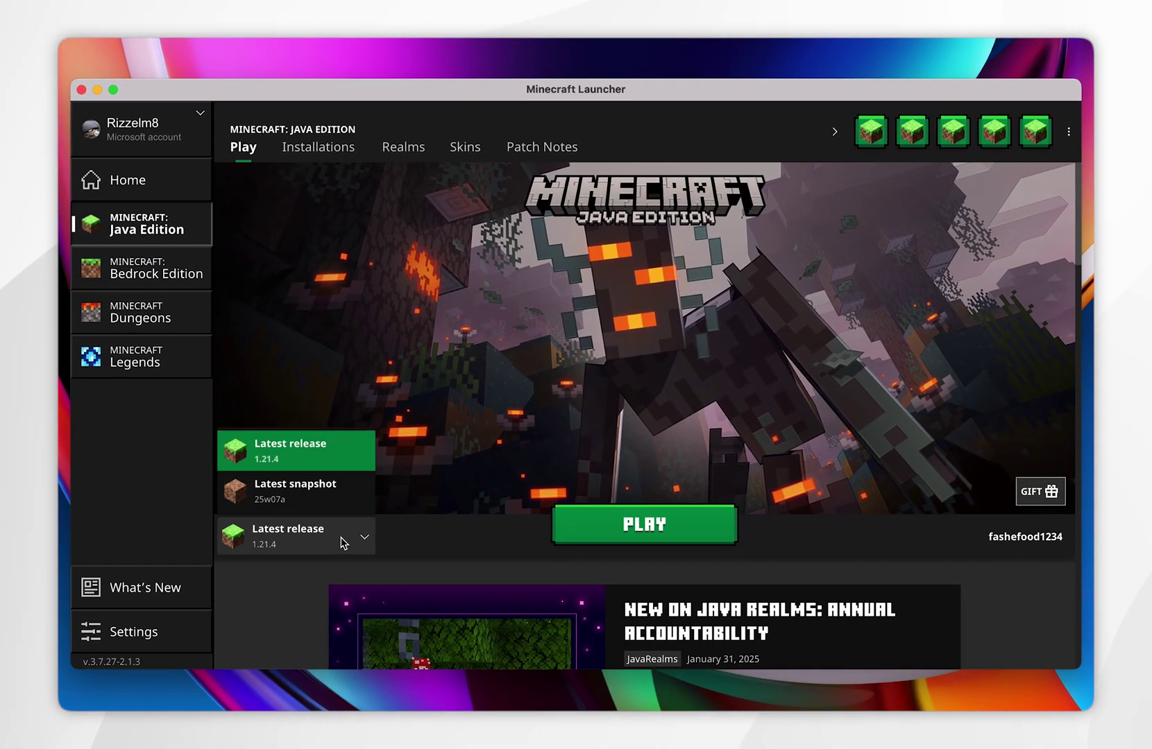
left_click(302, 457)
left_click(593, 525)
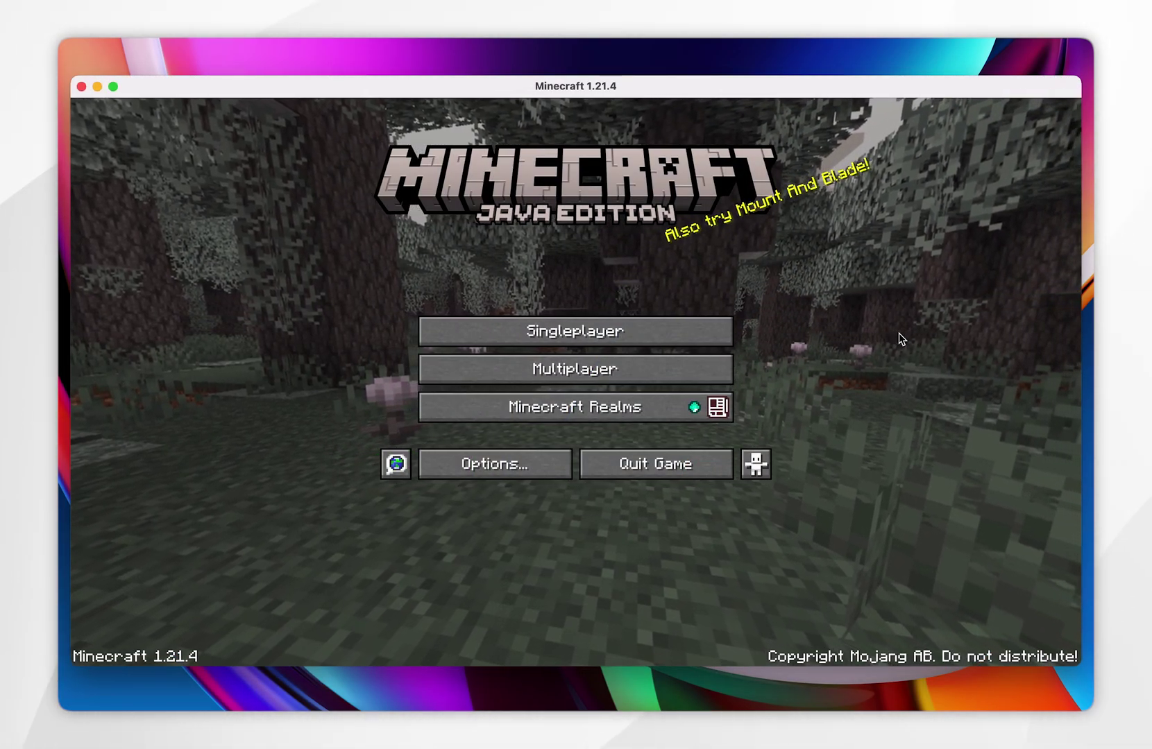
left_click(654, 464)
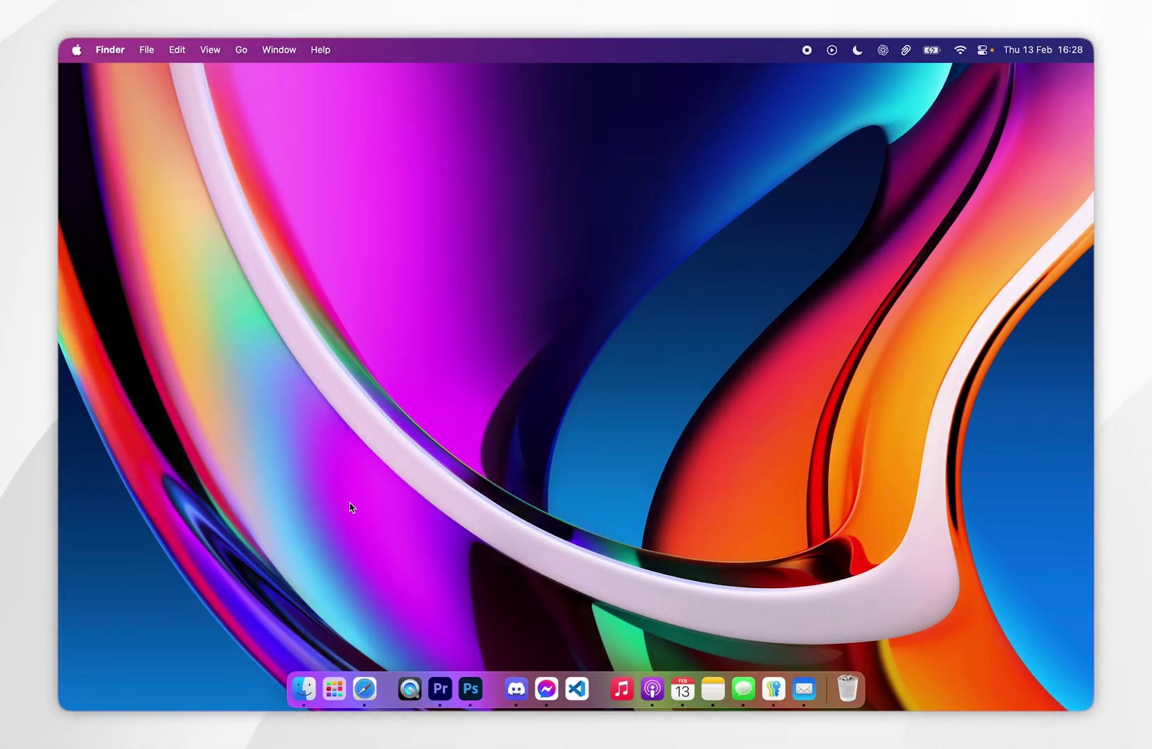
Save the Universal/.JAR Fabric installer, fabric-installer-1.0.1.jar, from fabricmc.net to the Desktop
left_click(365, 688)
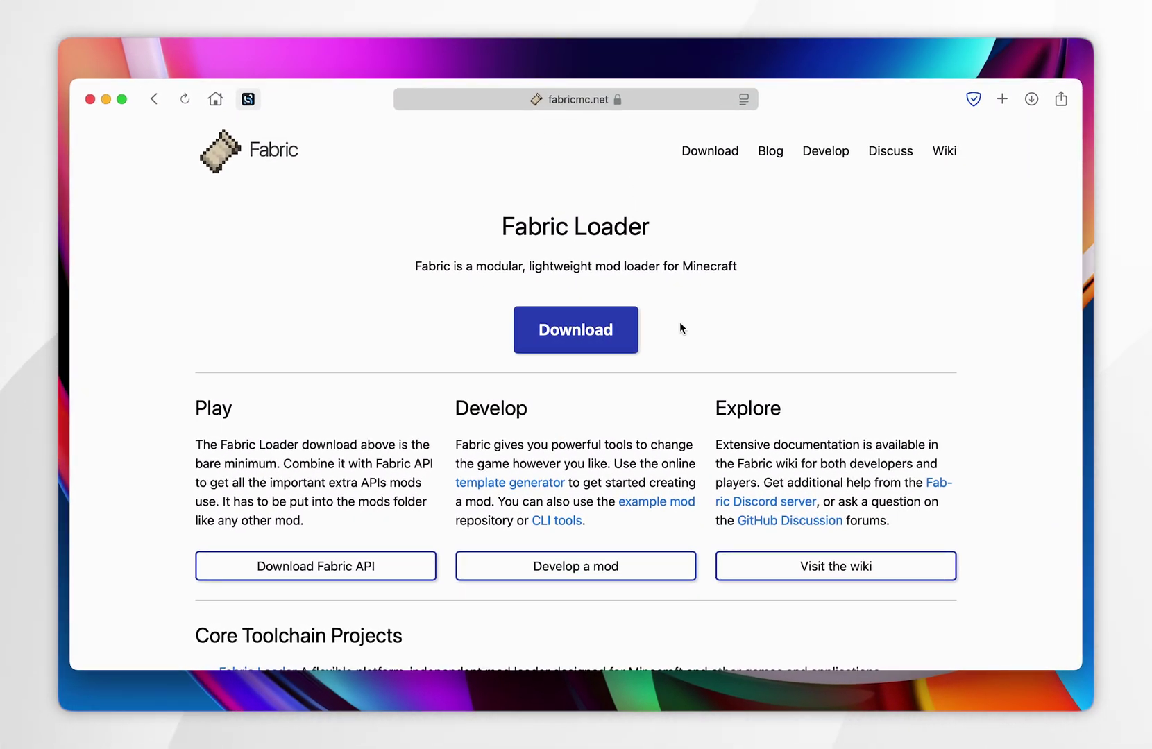
left_click(603, 332)
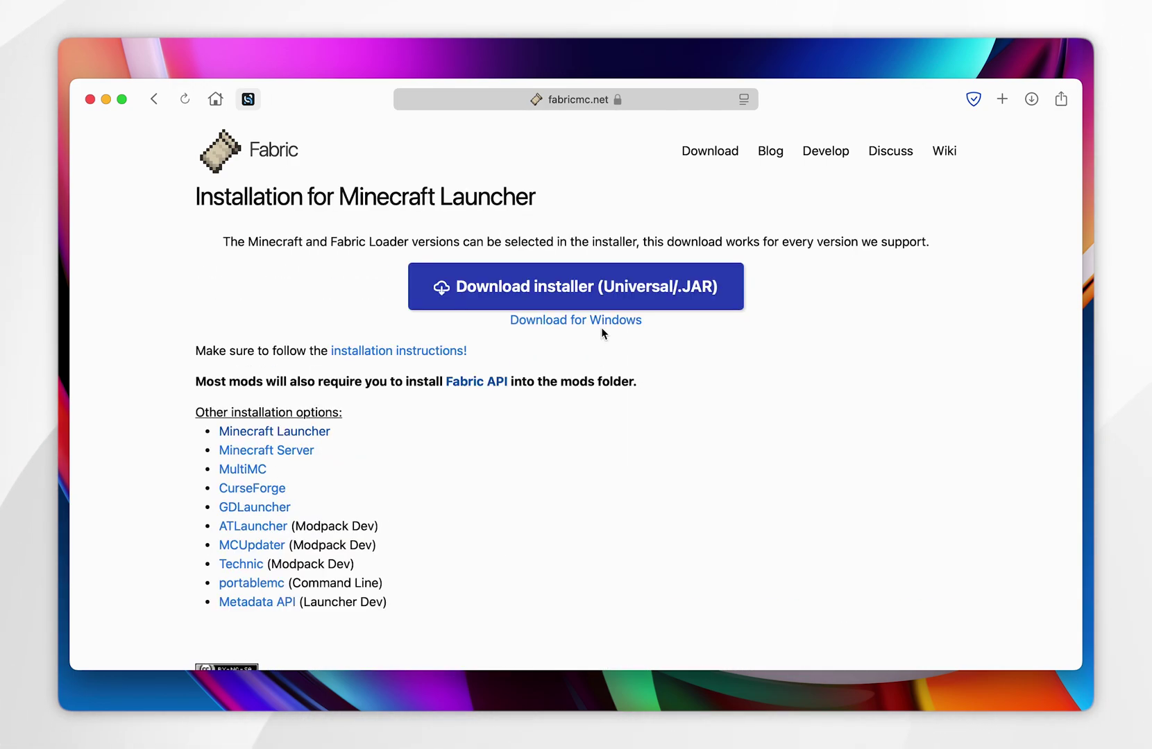
left_click(498, 294)
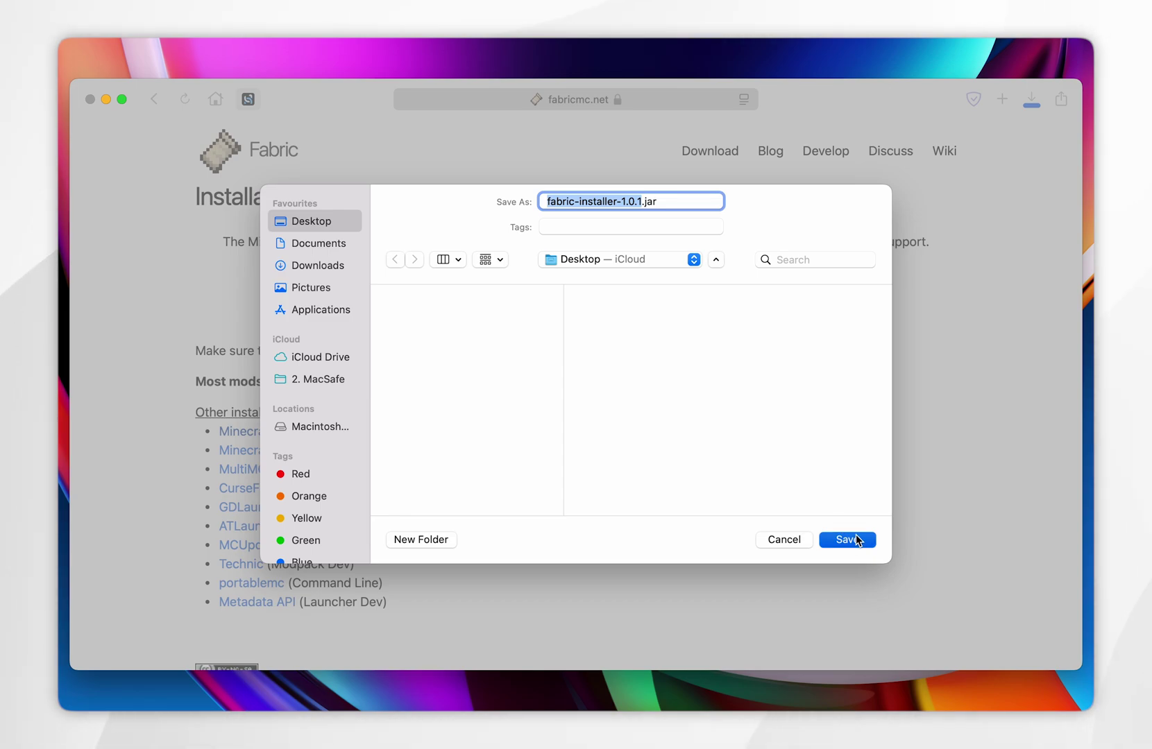
left_click(857, 539)
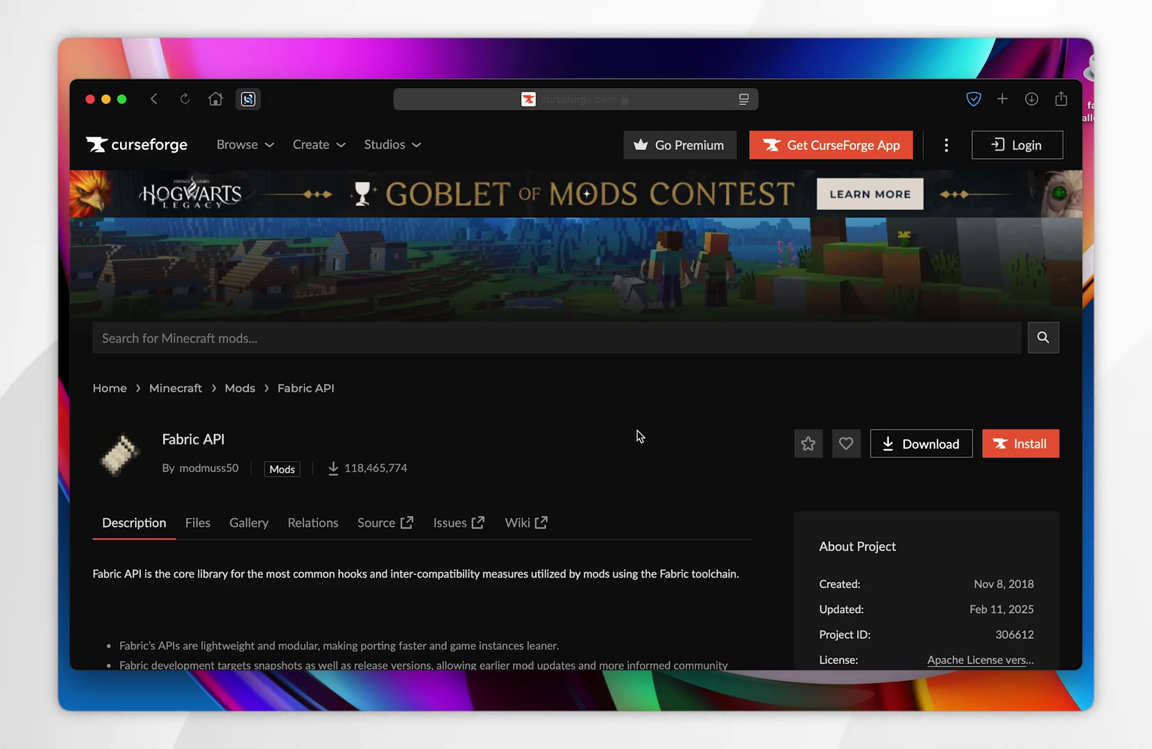
From the Fabric API Files list, save fabric-api-0.116.1+1.21.4.jar to the Desktop
left_click(197, 525)
scroll(638, 449, "down", 6)
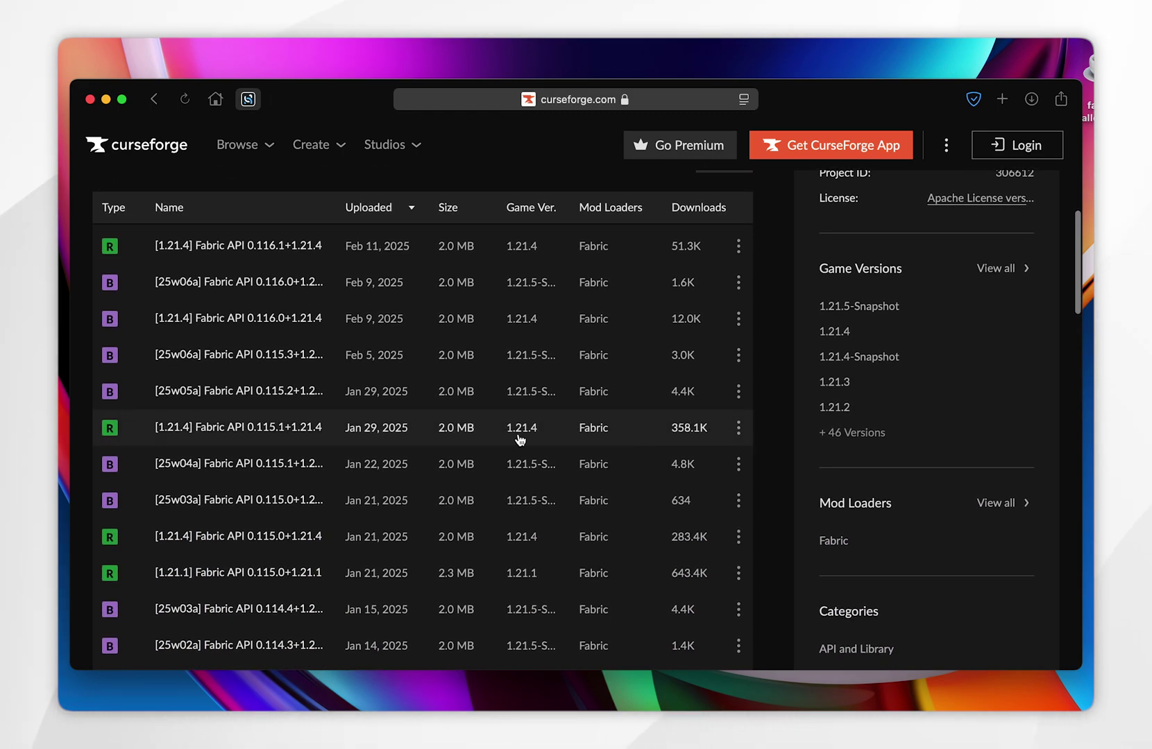
scroll(496, 437, "down", 2)
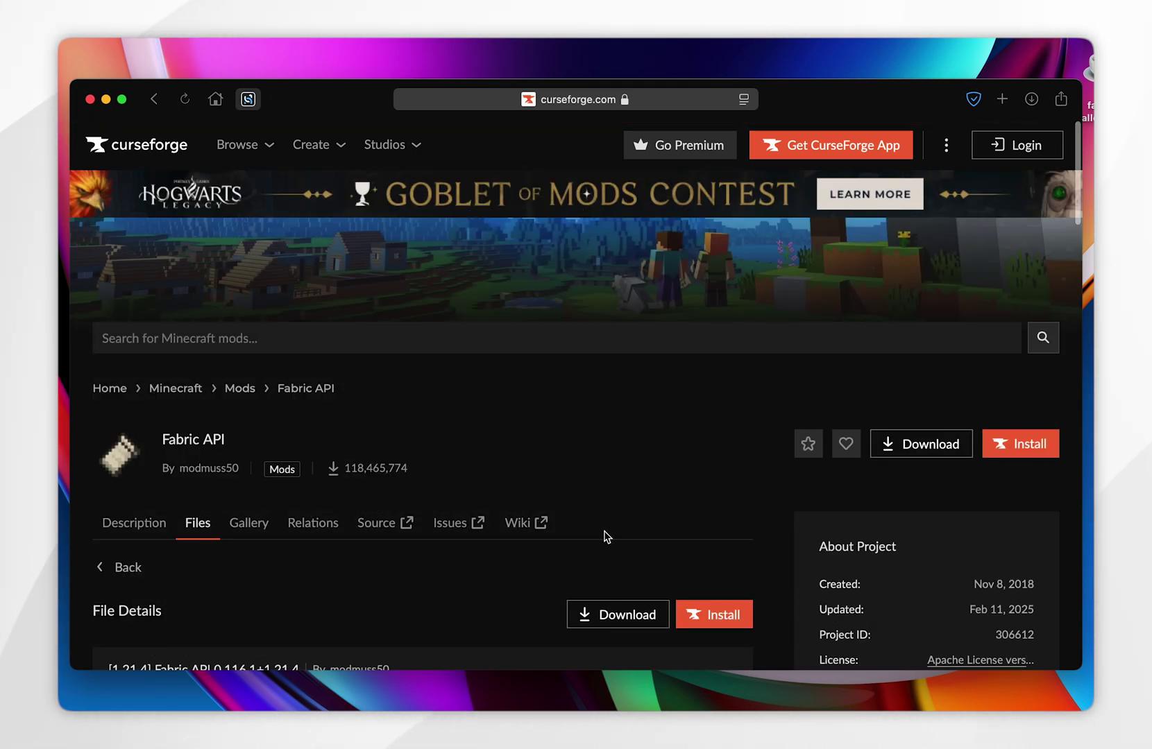
left_click(626, 614)
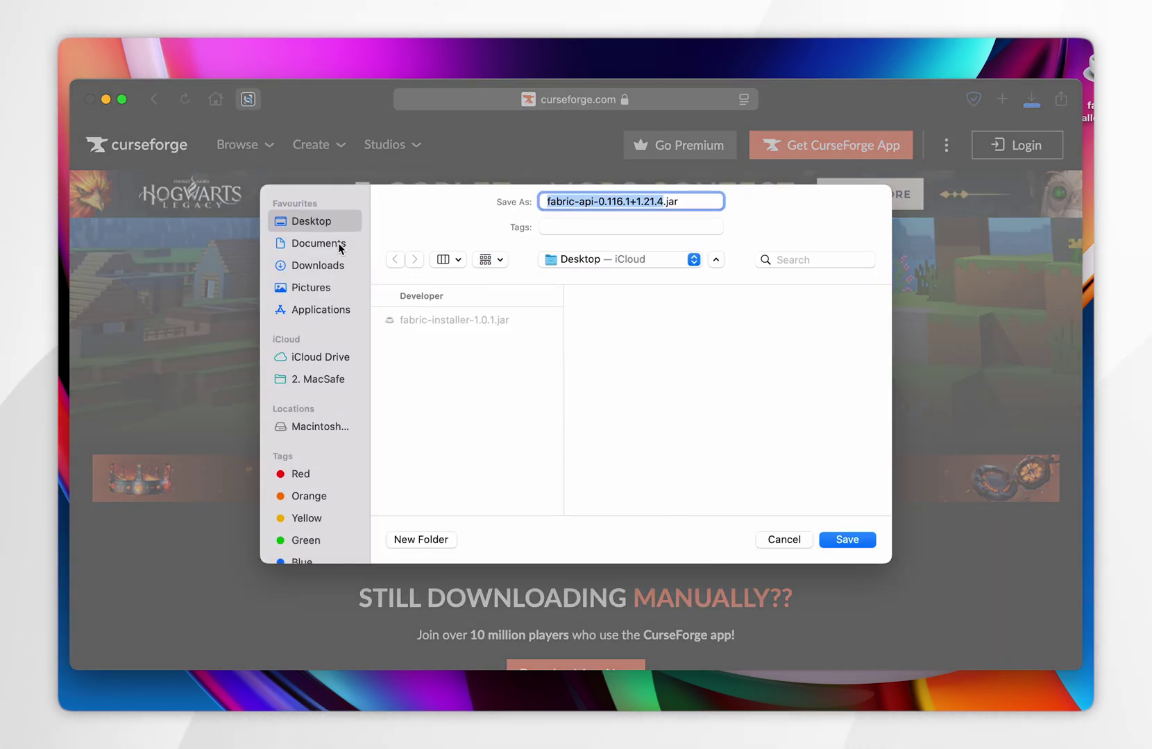
left_click(829, 538)
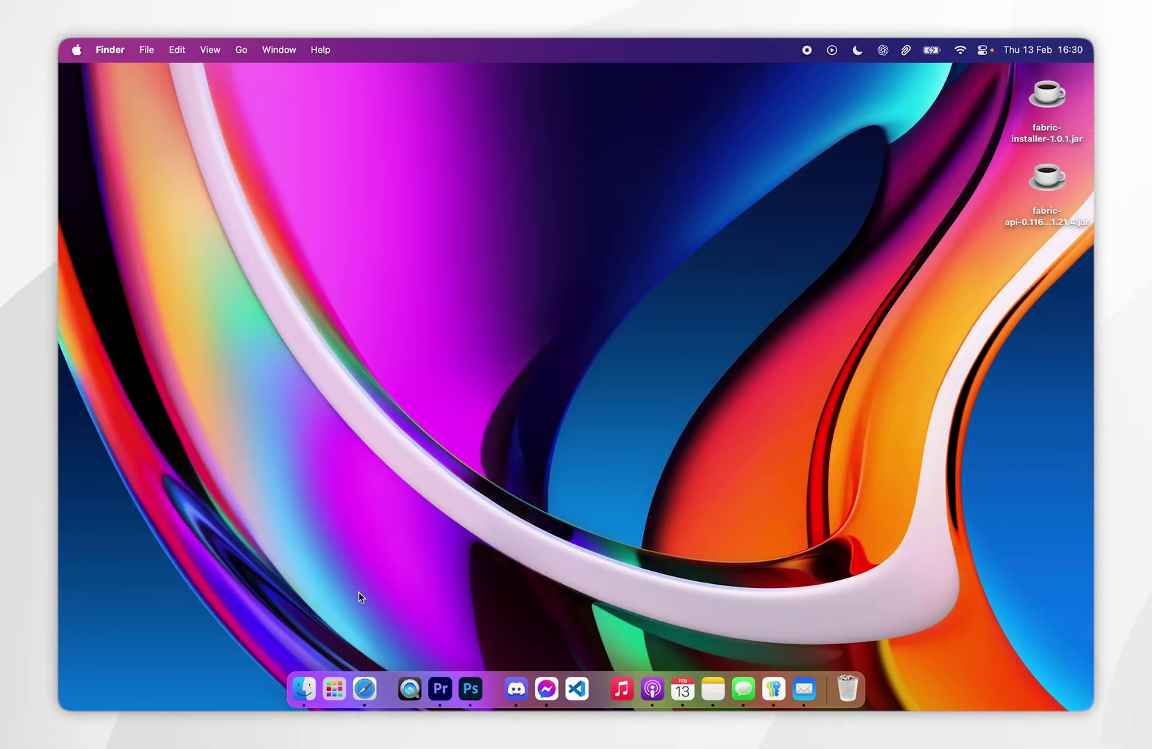
Find the Sodium mod page through Modrinth's mods listing
left_click(364, 689)
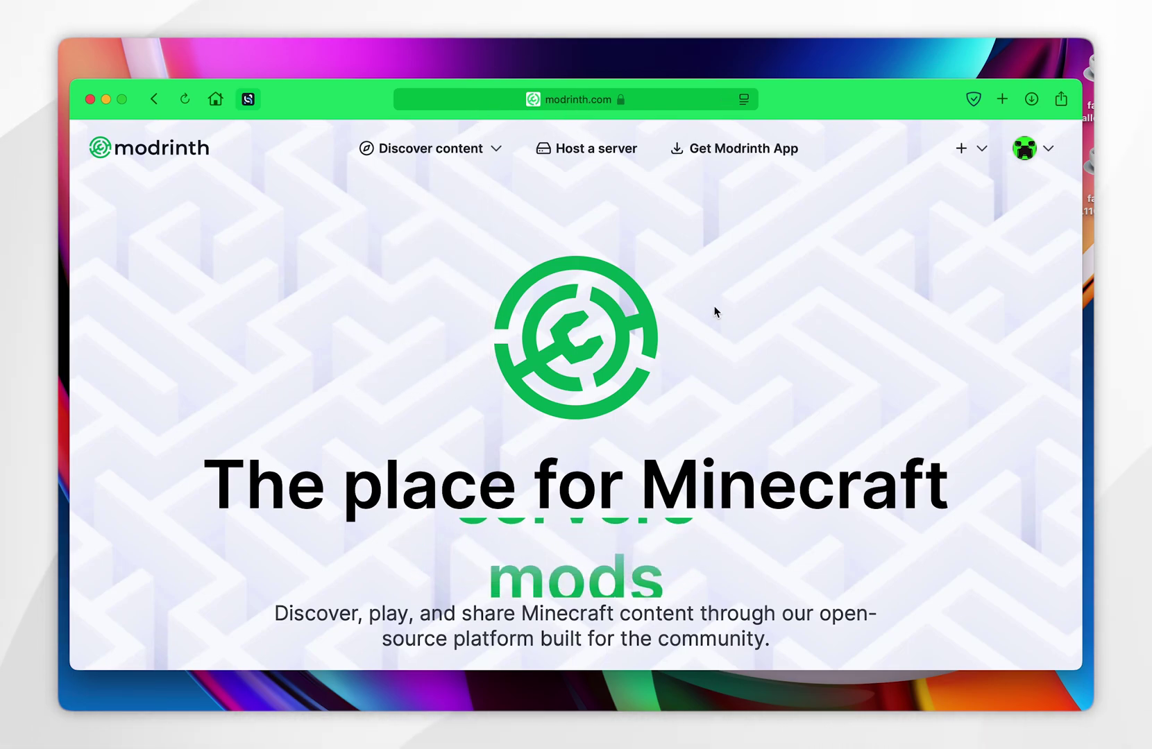
scroll(715, 312, "down", 5)
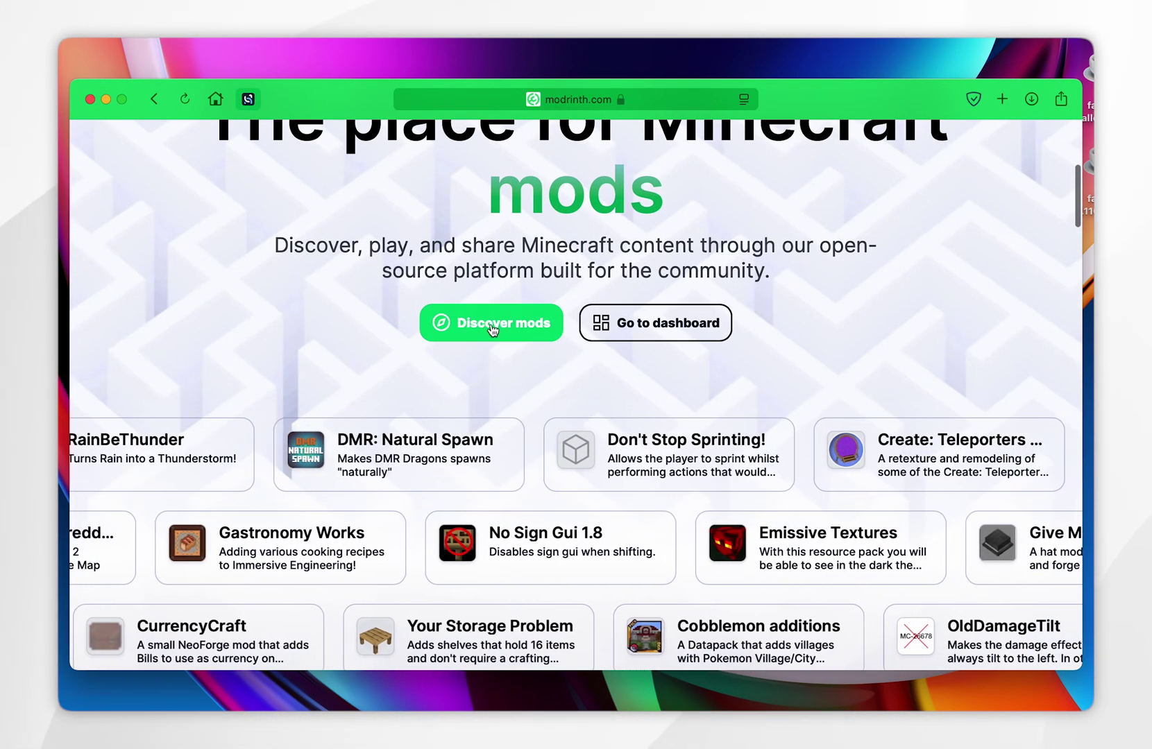
left_click(494, 325)
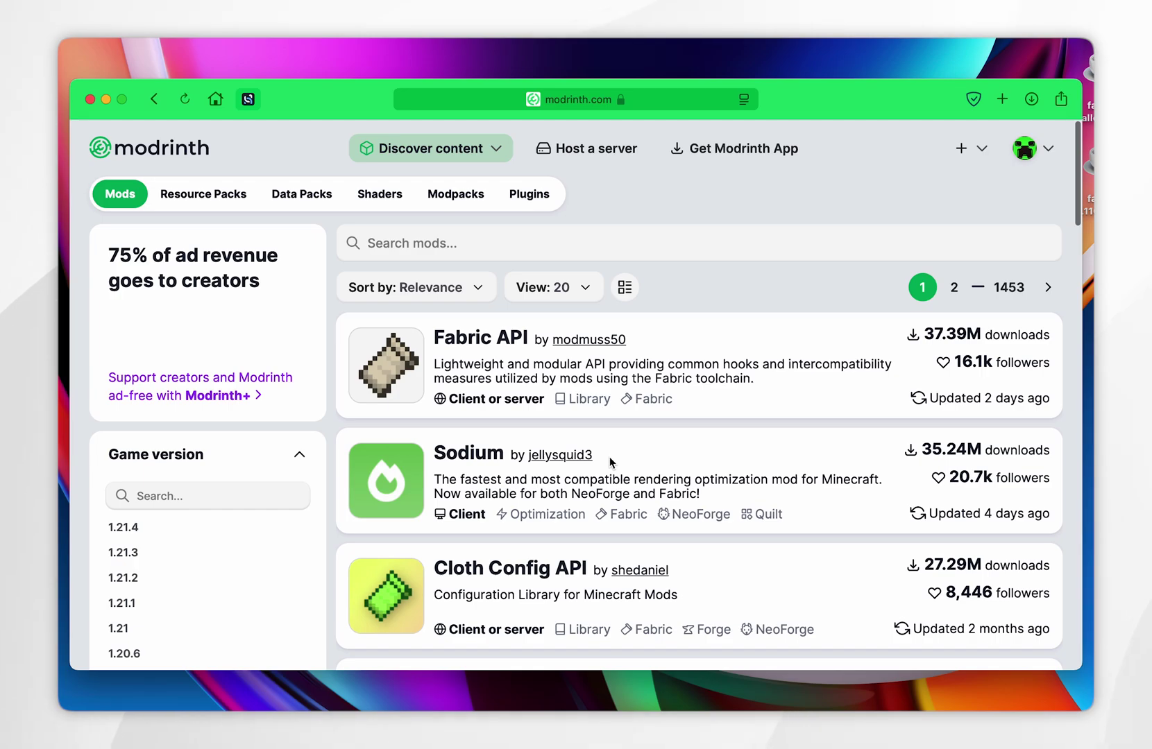
left_click(458, 461)
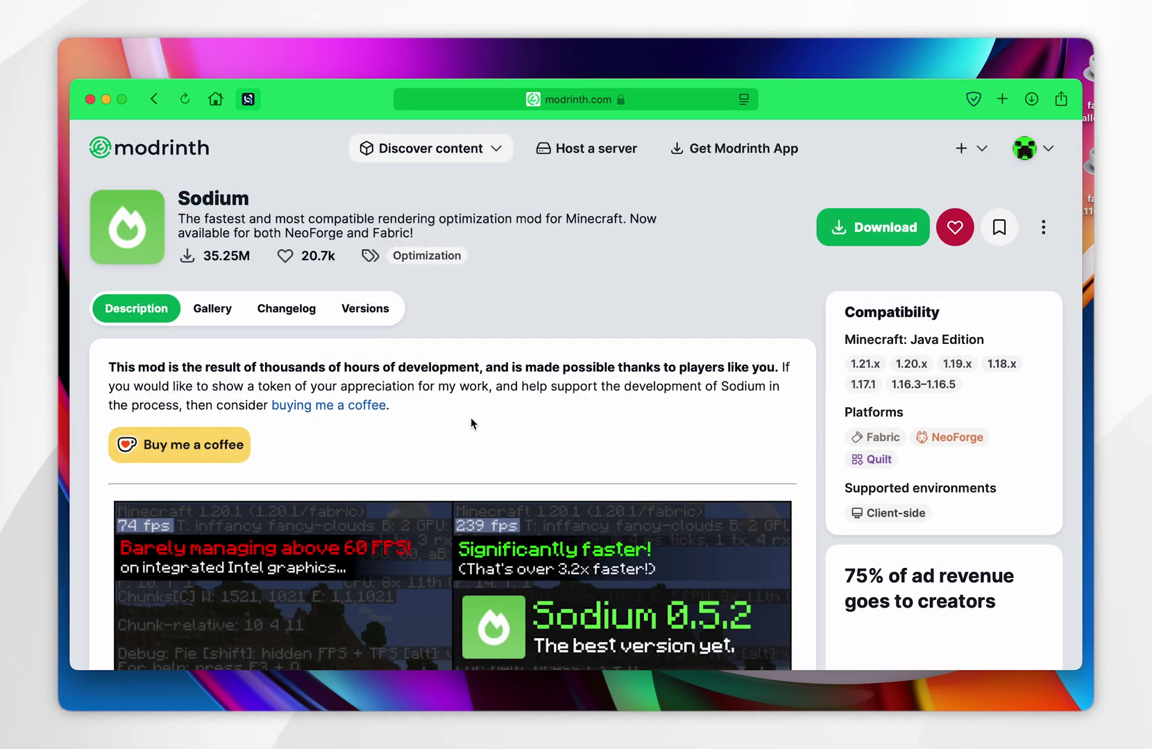
Download Sodium version mc1.21.4-0.6.7-fabric and save the jar to the Desktop
left_click(371, 310)
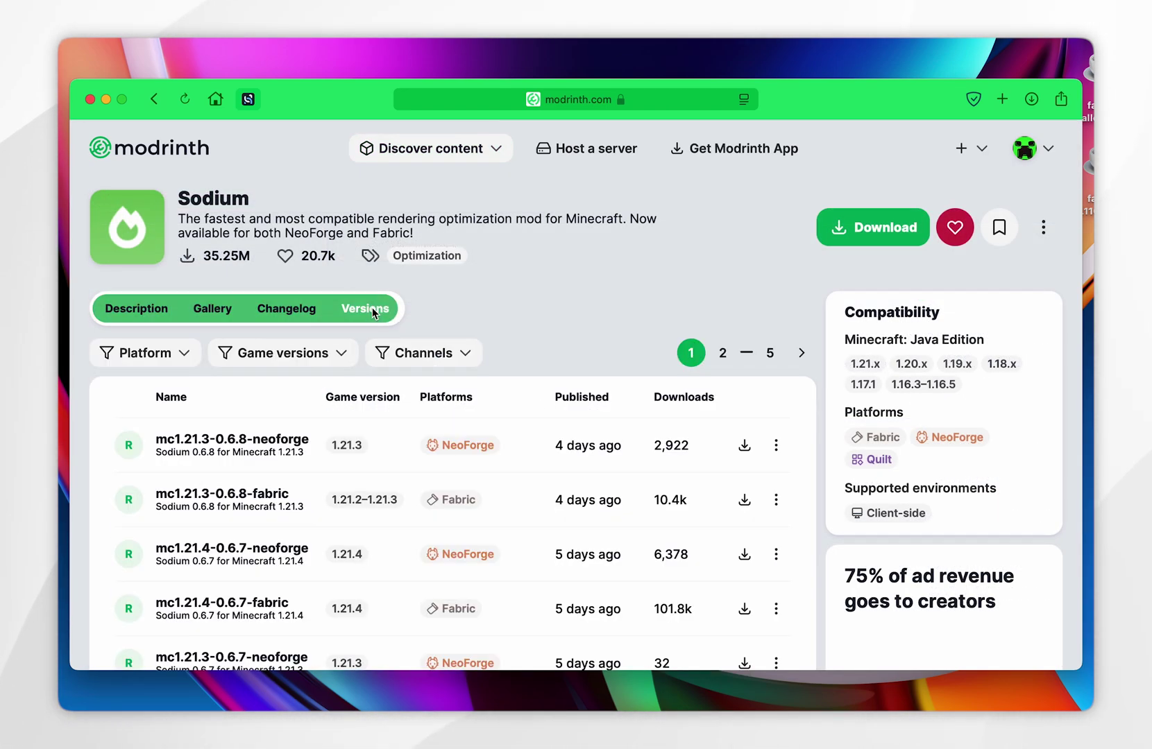
scroll(535, 343, "down", 4)
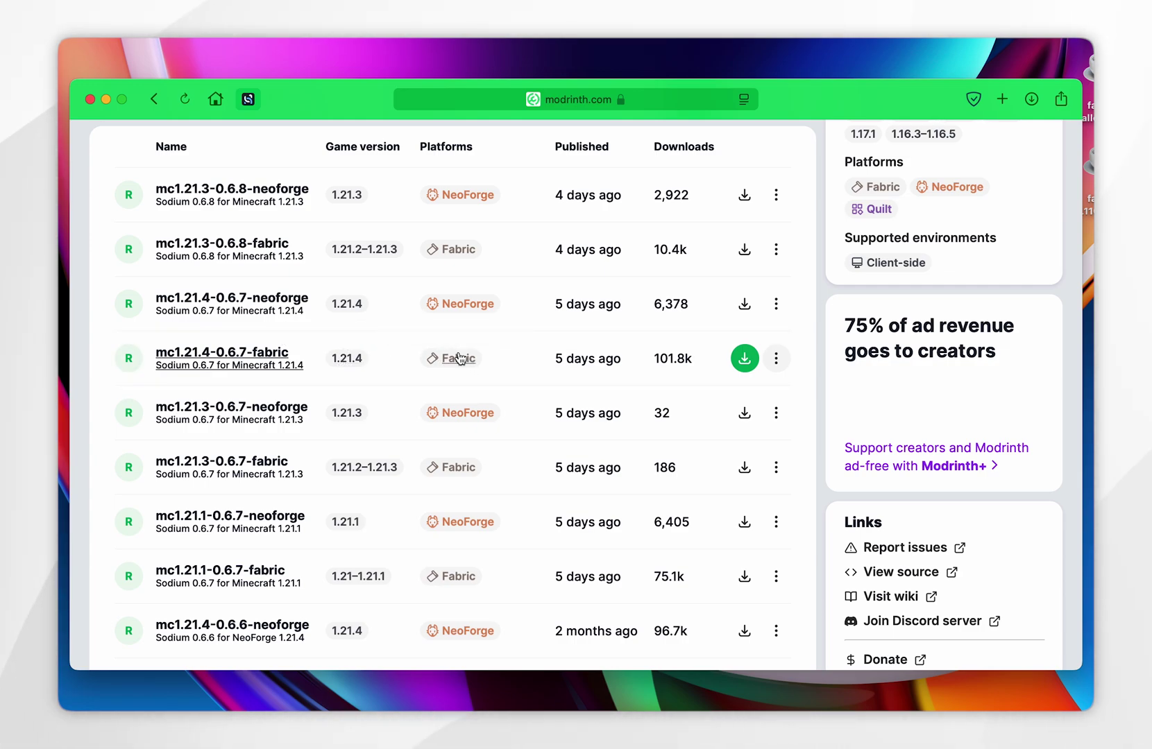
left_click(221, 365)
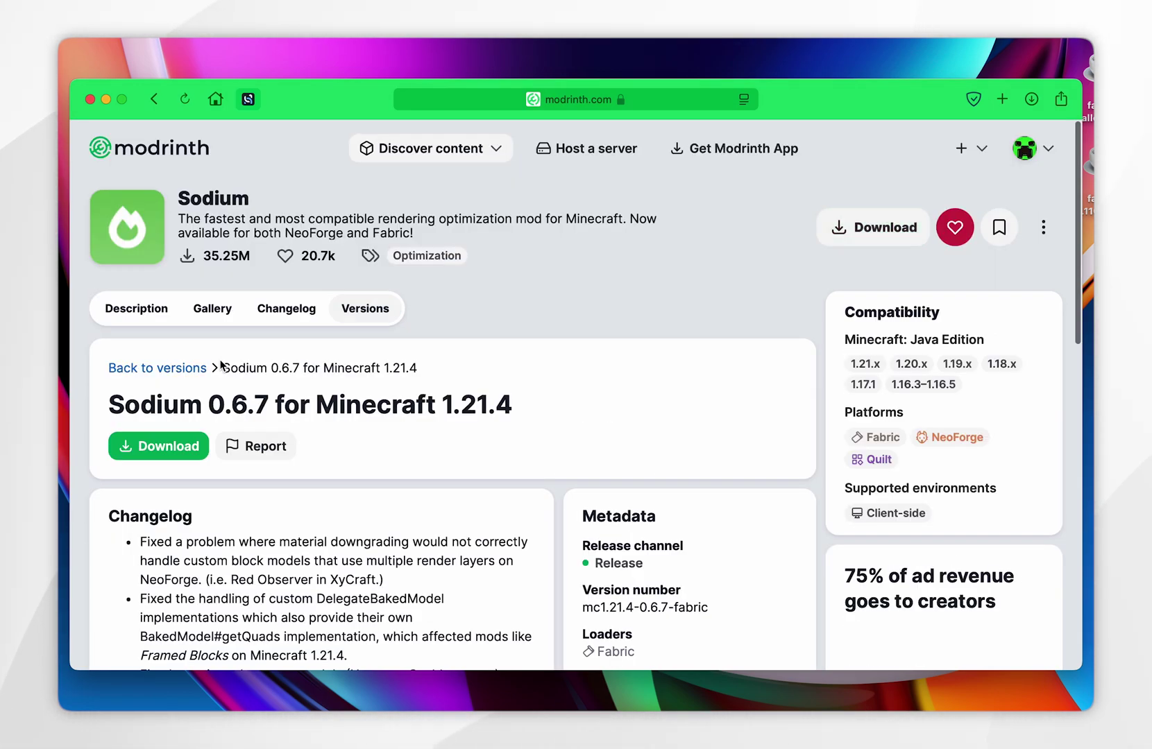
left_click(158, 450)
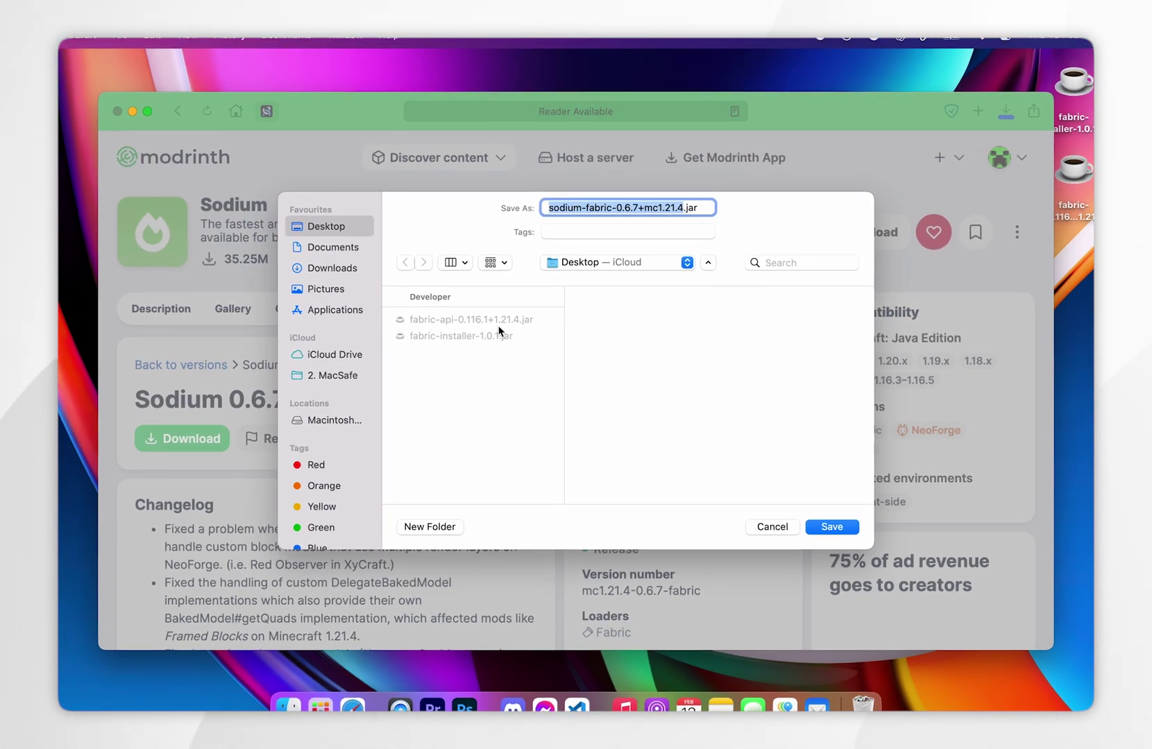
key("Return")
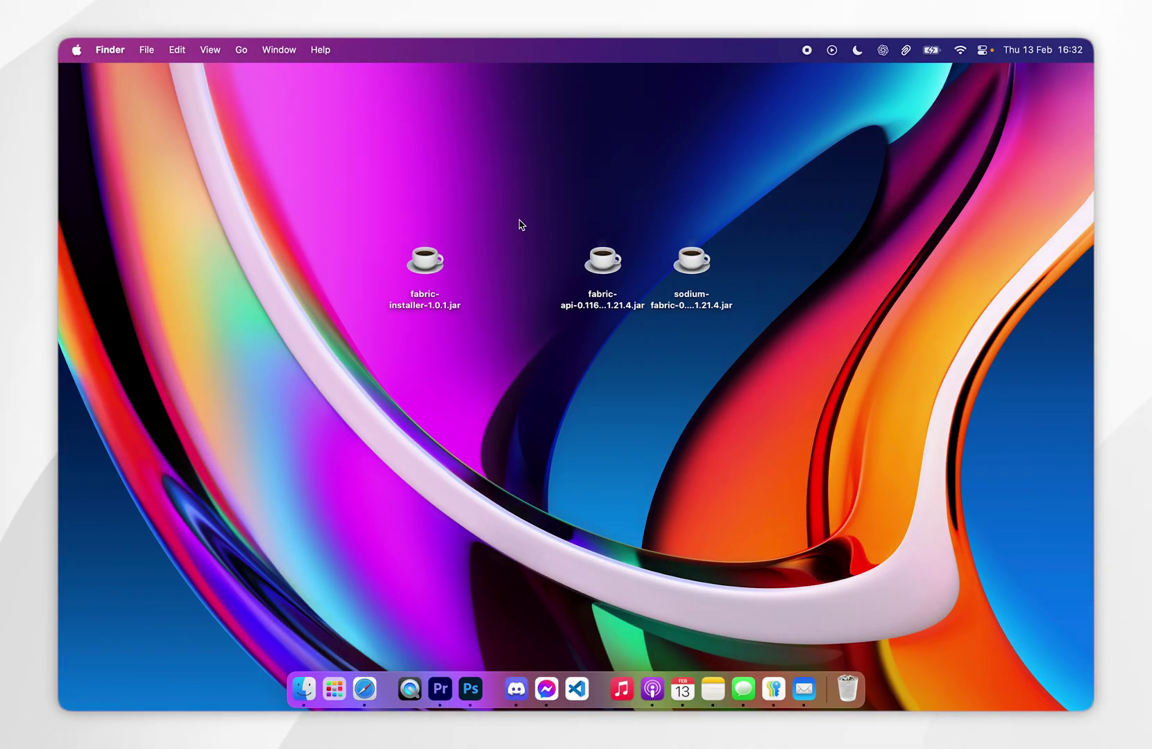
left_click_drag(519, 221, 628, 301)
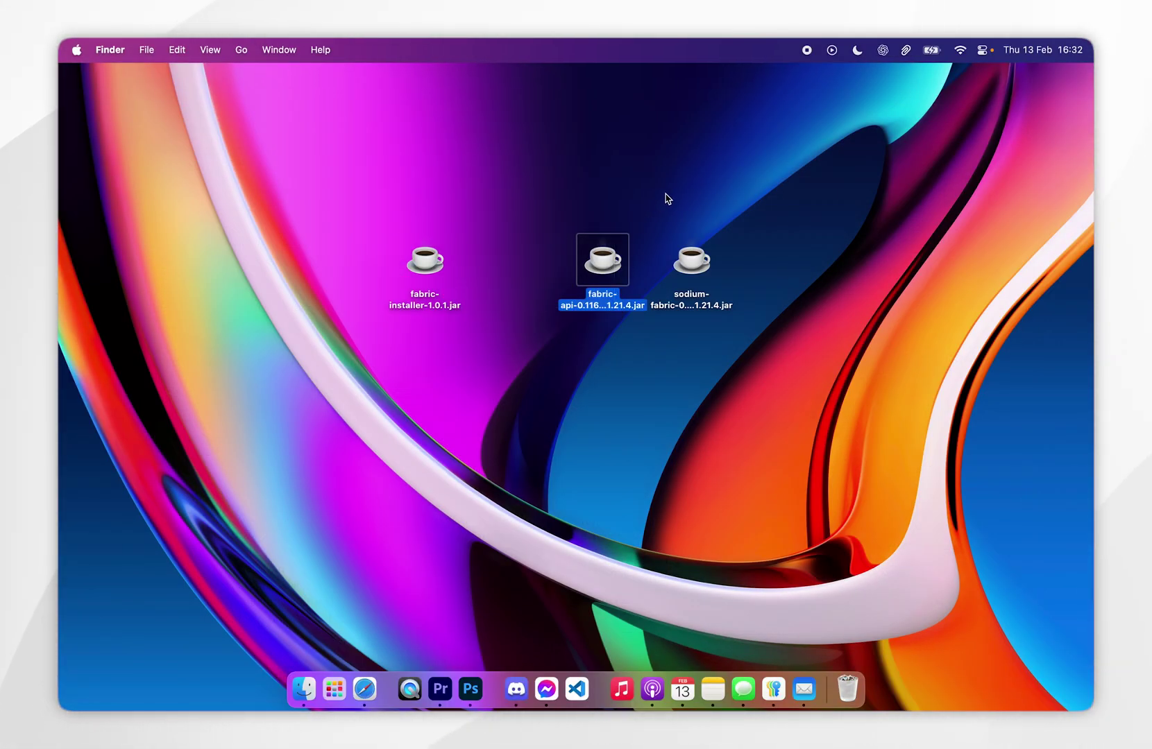
left_click_drag(669, 193, 741, 319)
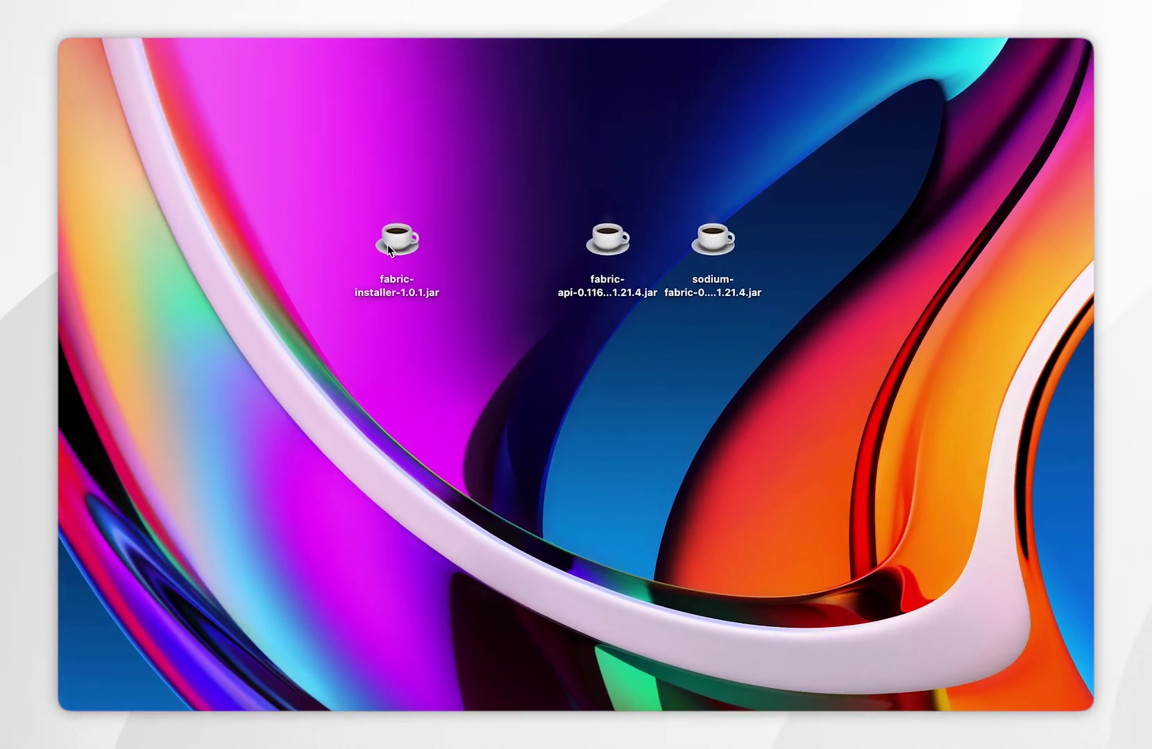
double_click(387, 243)
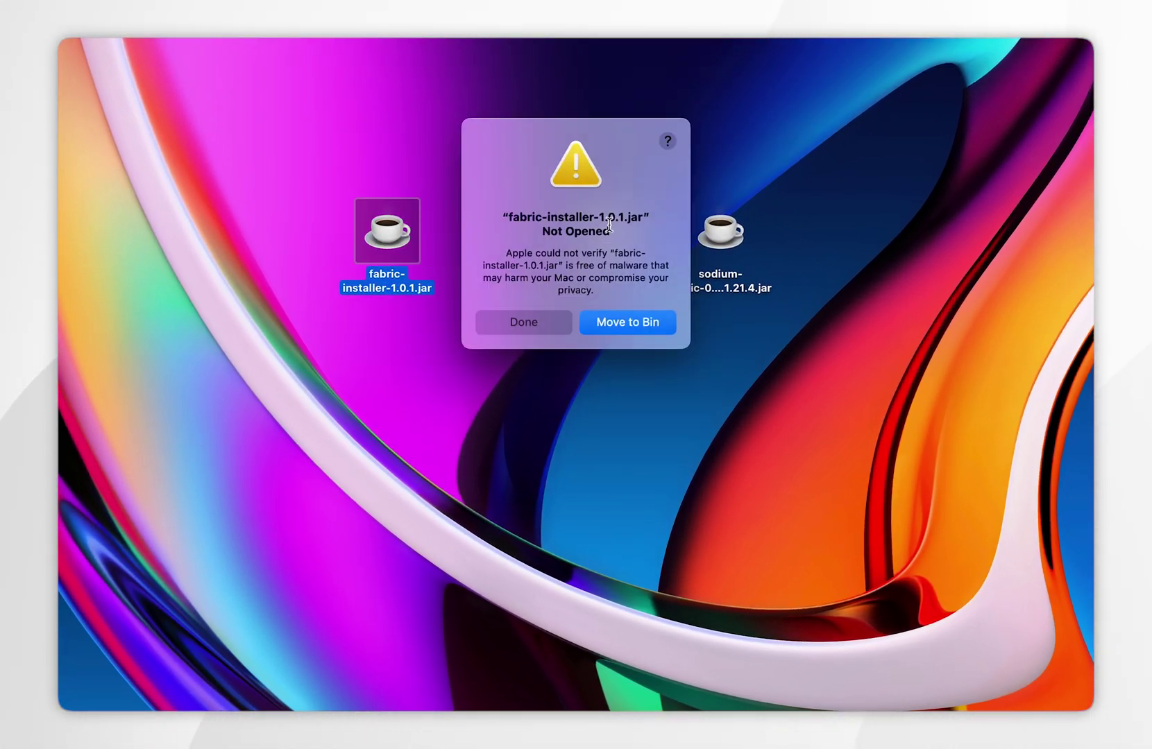
left_click(496, 322)
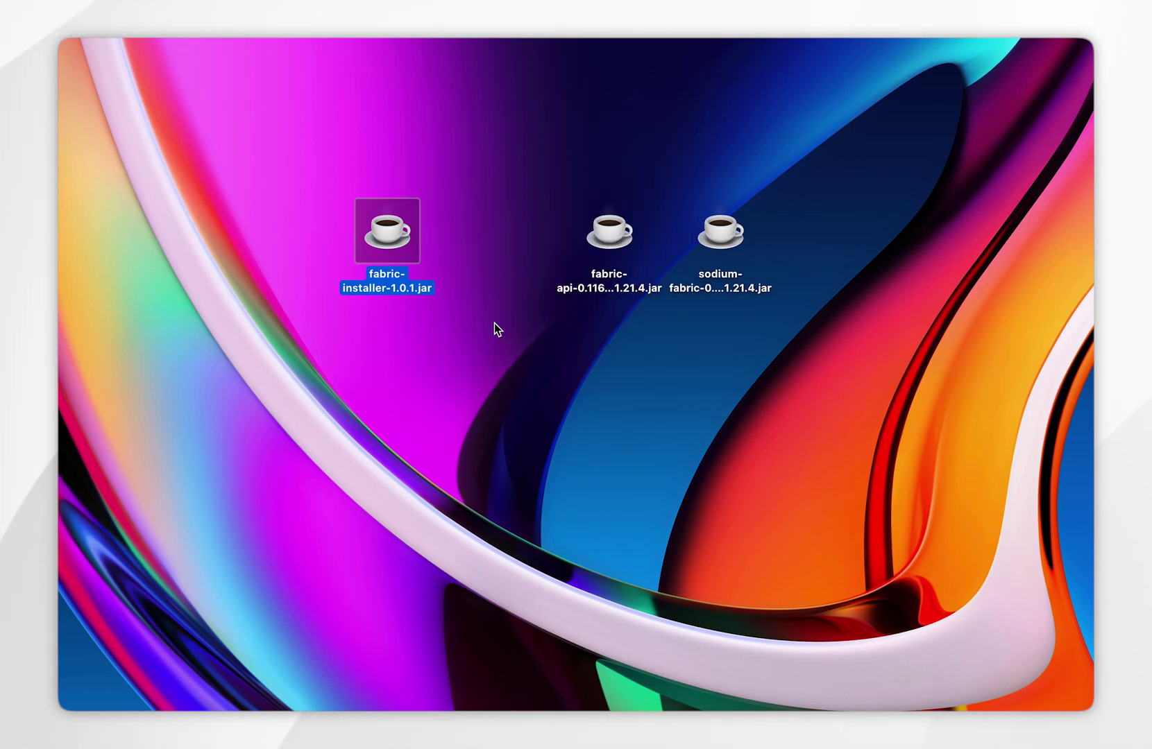
left_click(454, 243)
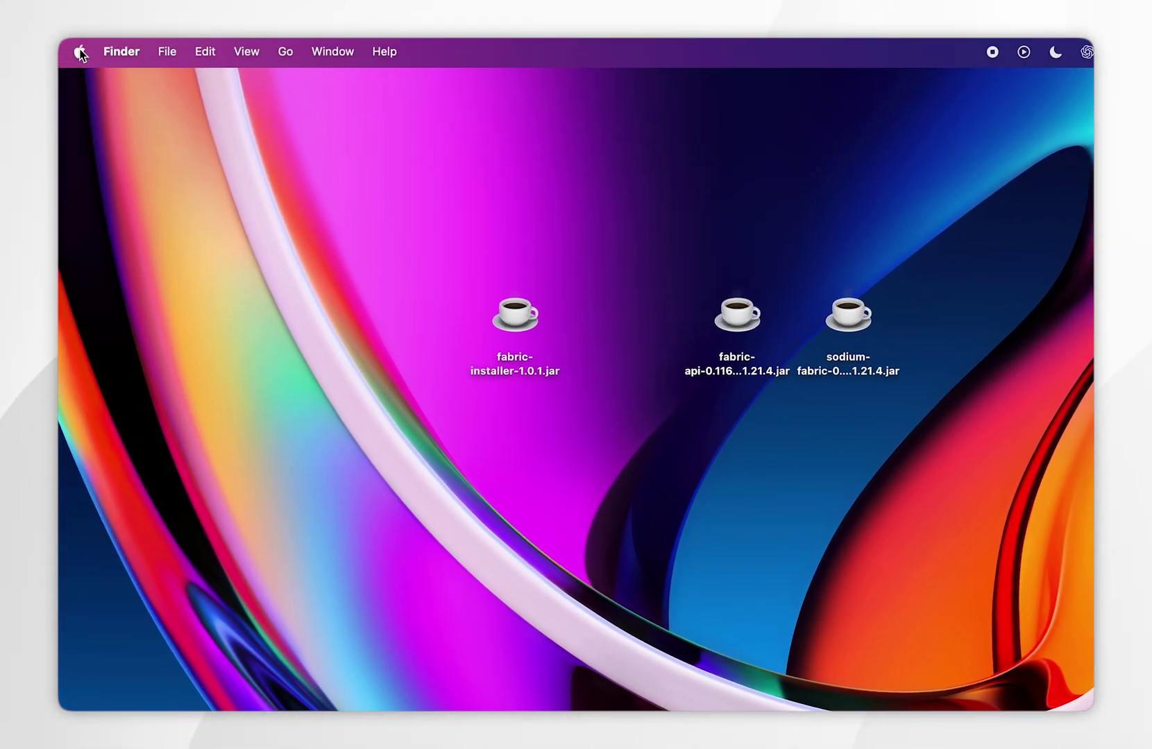
Allow fabric-installer-1.0.1.jar to run with Open Anyway in Privacy & Security settings
left_click(80, 52)
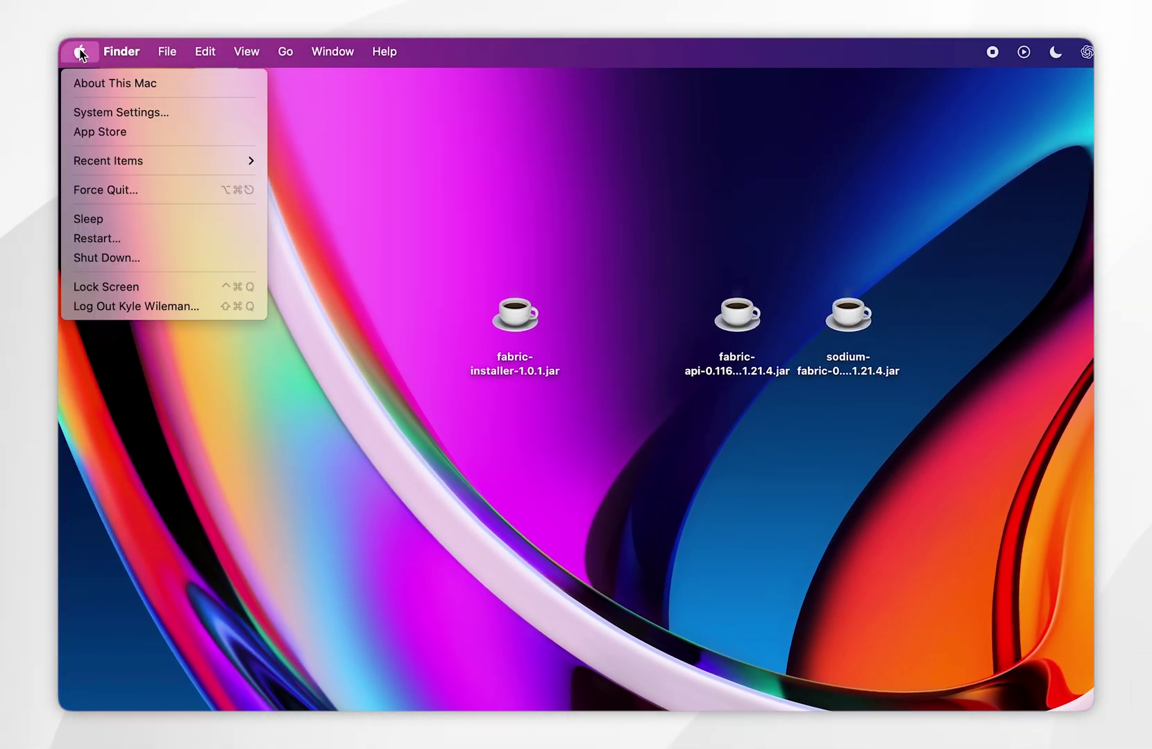
left_click(171, 120)
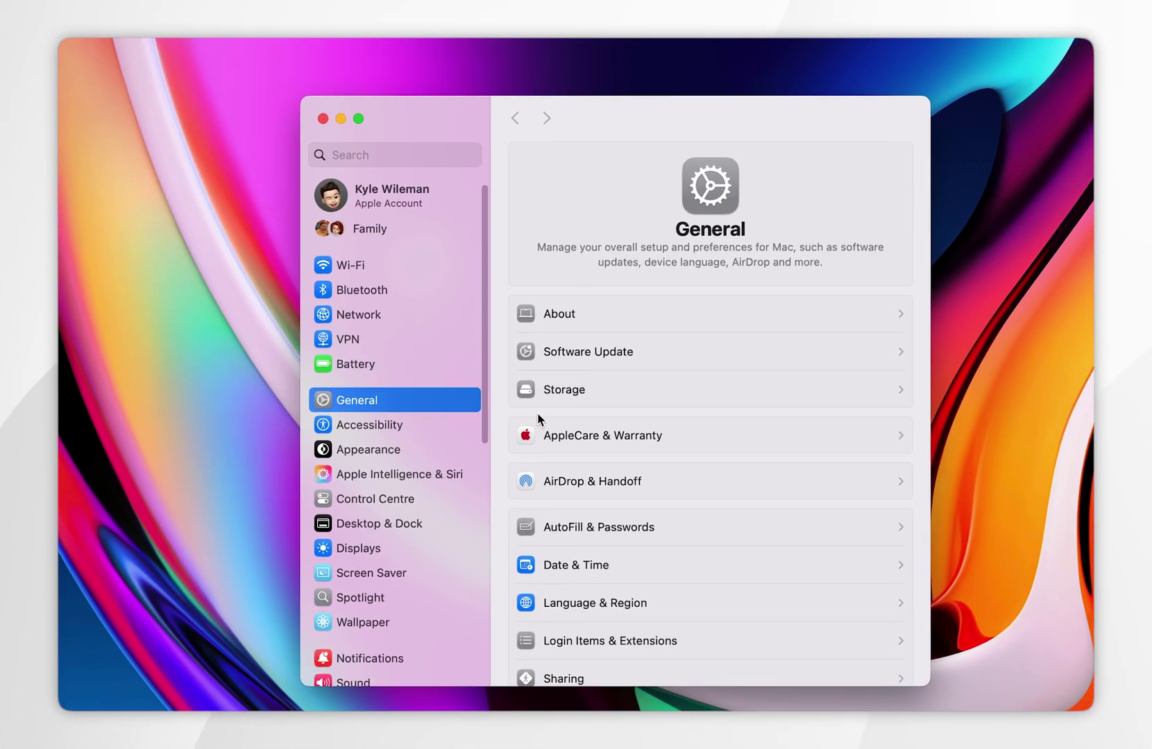
scroll(480, 527, "down", 10)
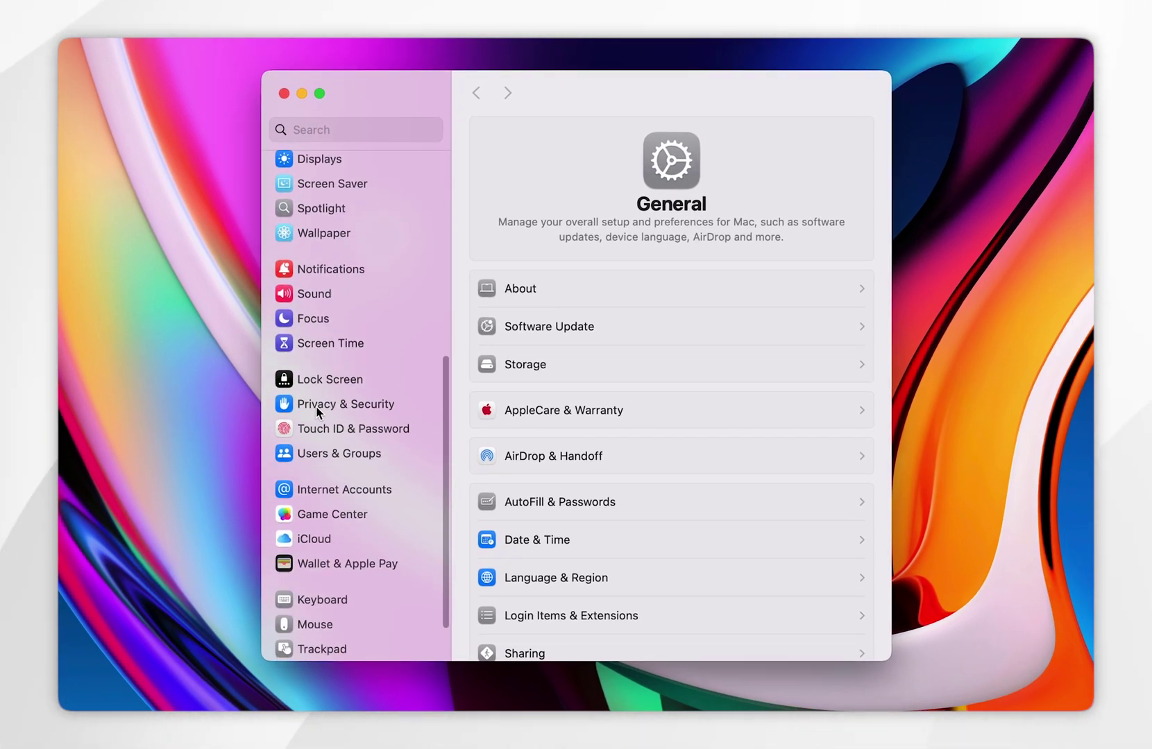
left_click(329, 410)
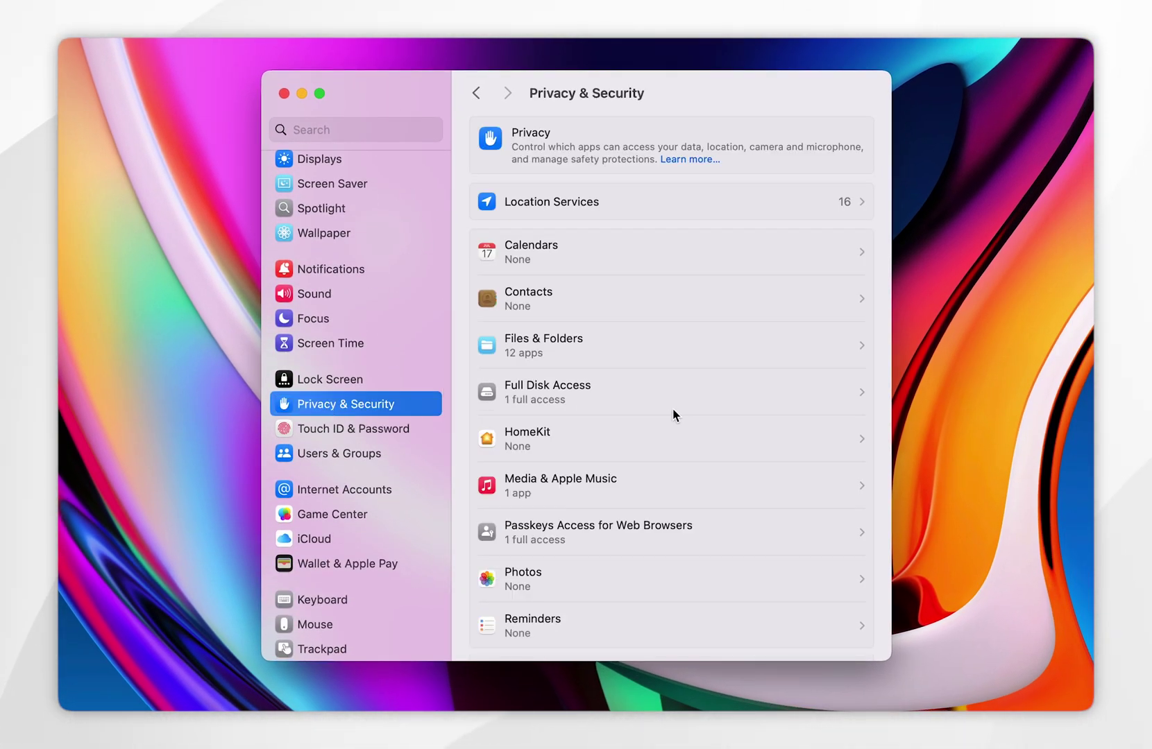
scroll(674, 415, "down", 2)
scroll(673, 415, "down", 20)
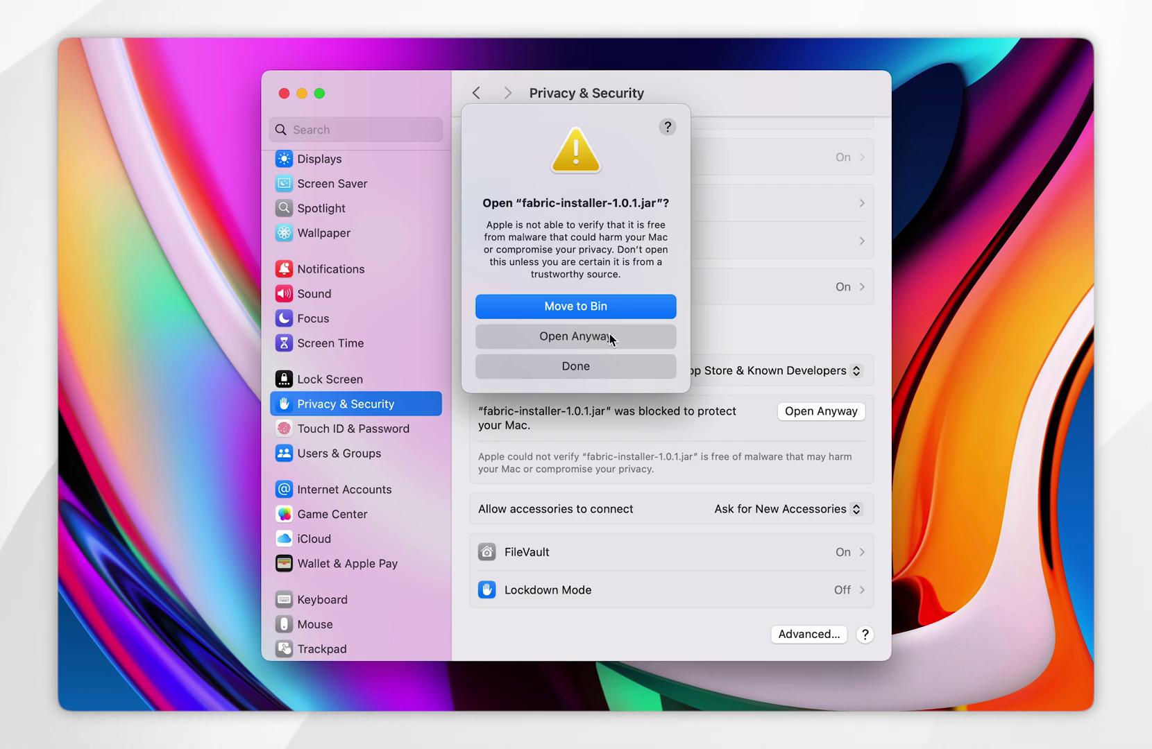
left_click(611, 337)
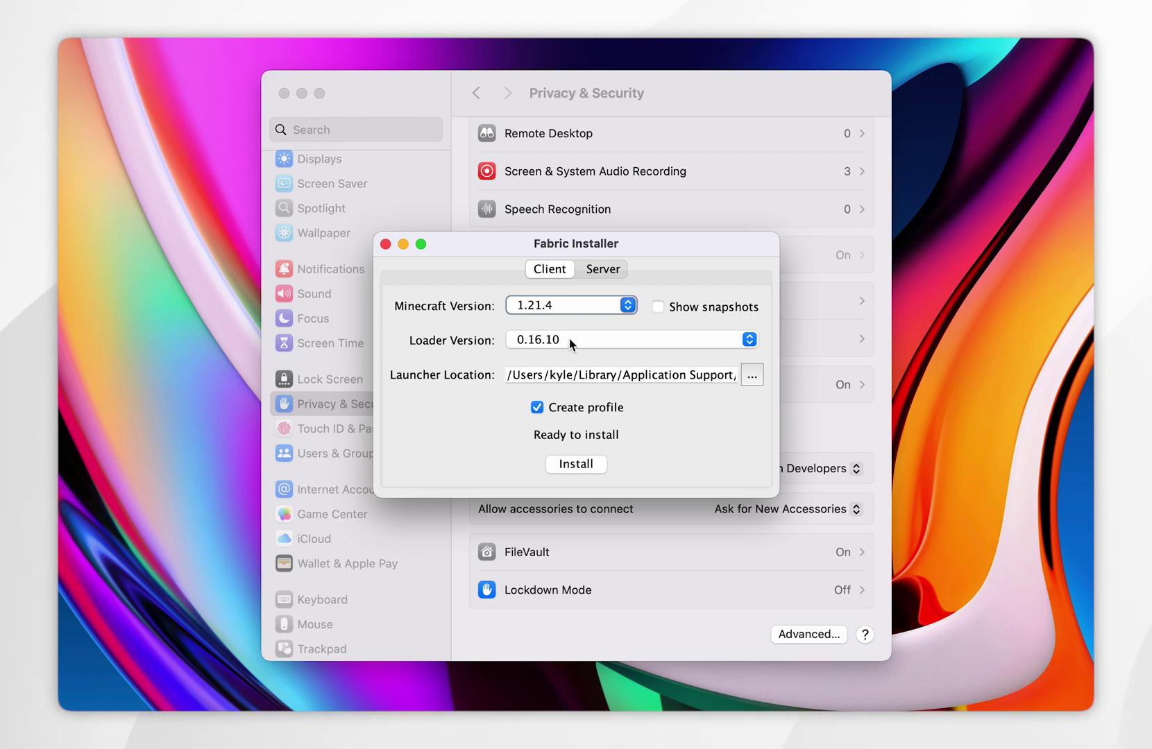
Quit System Settings and keep Minecraft 1.21.4 with loader 0.16.10 in the Fabric Installer
key("super+alt+h")
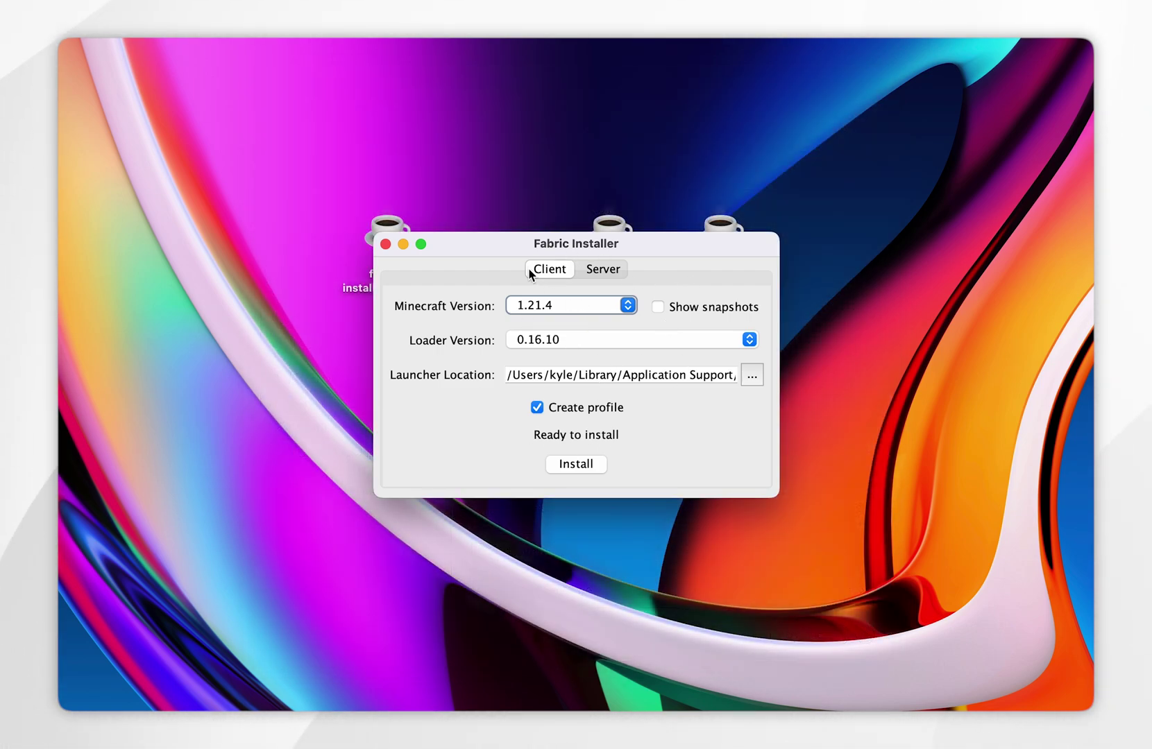
left_click(628, 305)
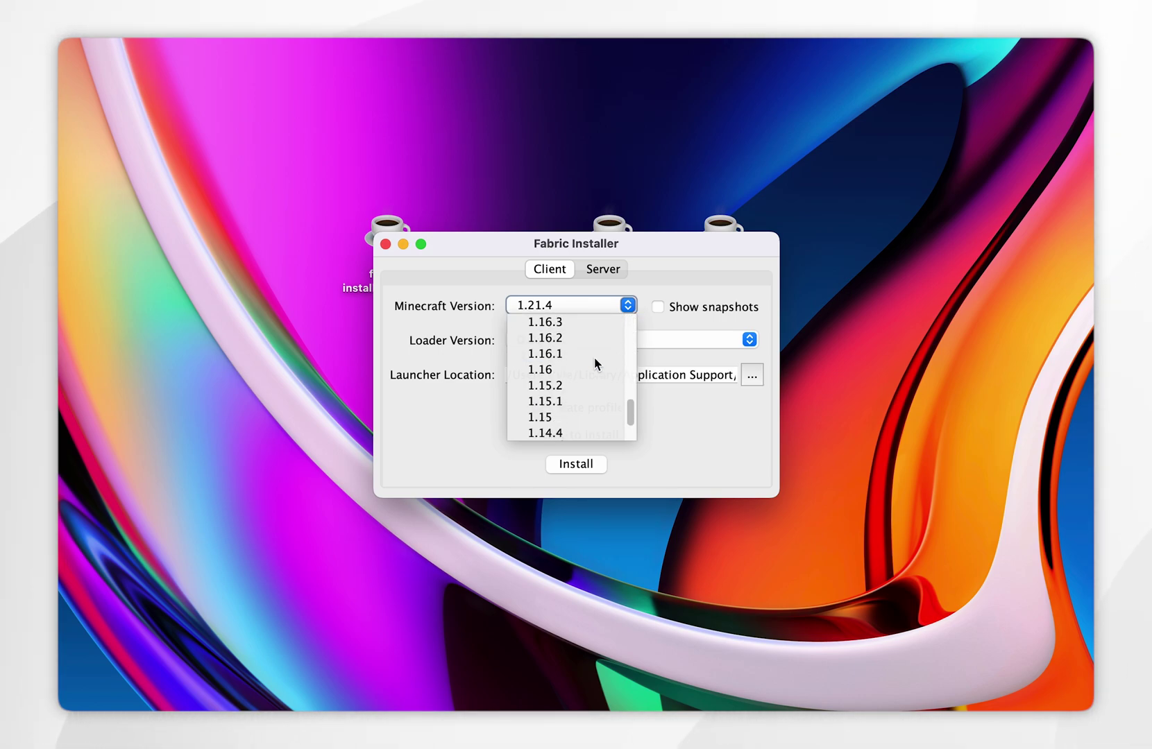
scroll(595, 364, "up", 3)
scroll(595, 363, "up", 2)
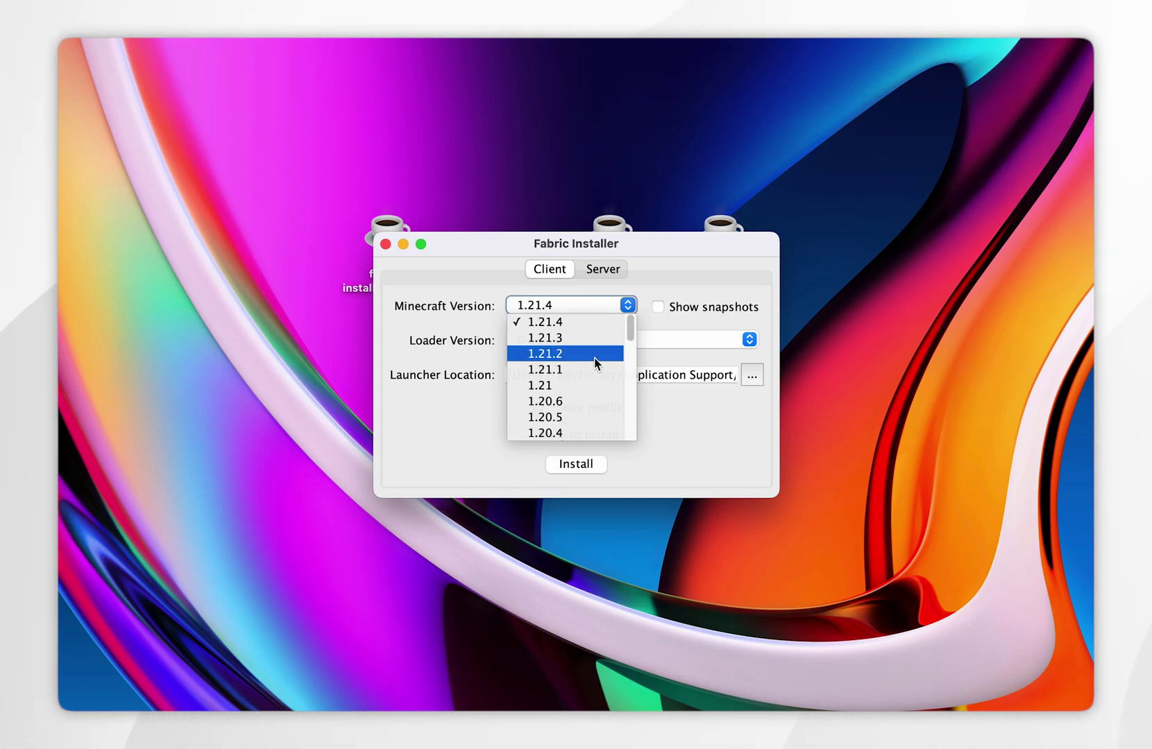
left_click(576, 323)
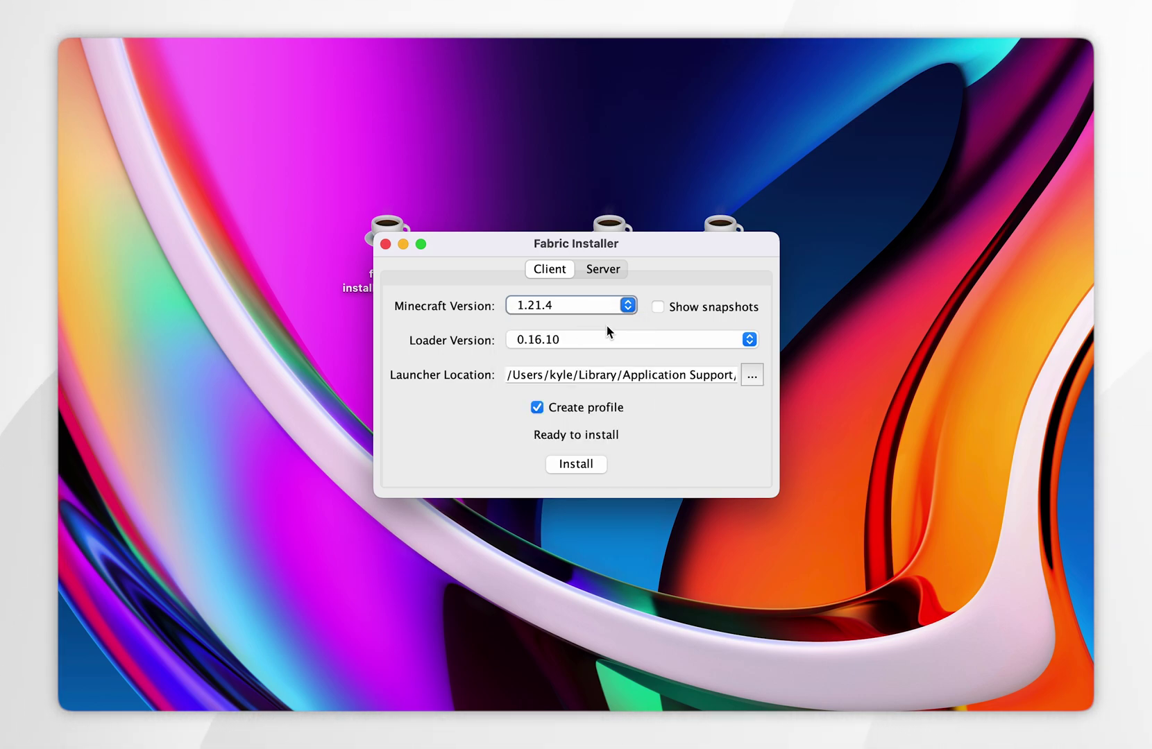
left_click(584, 345)
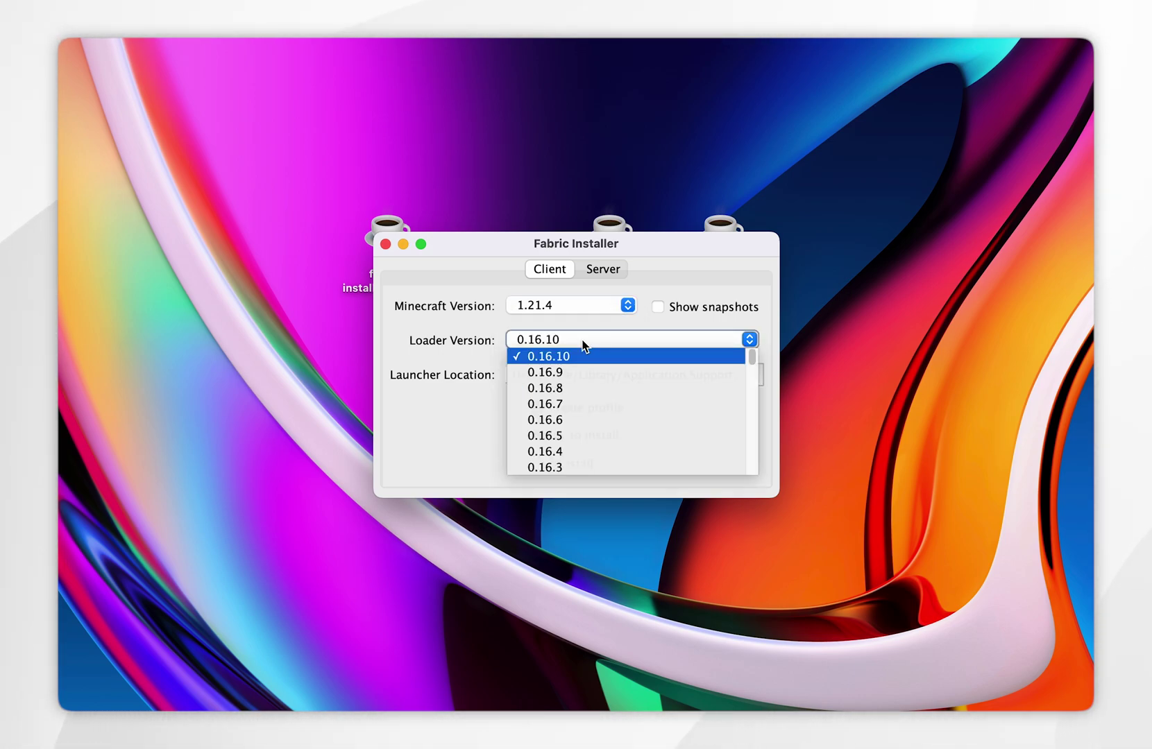
left_click(545, 357)
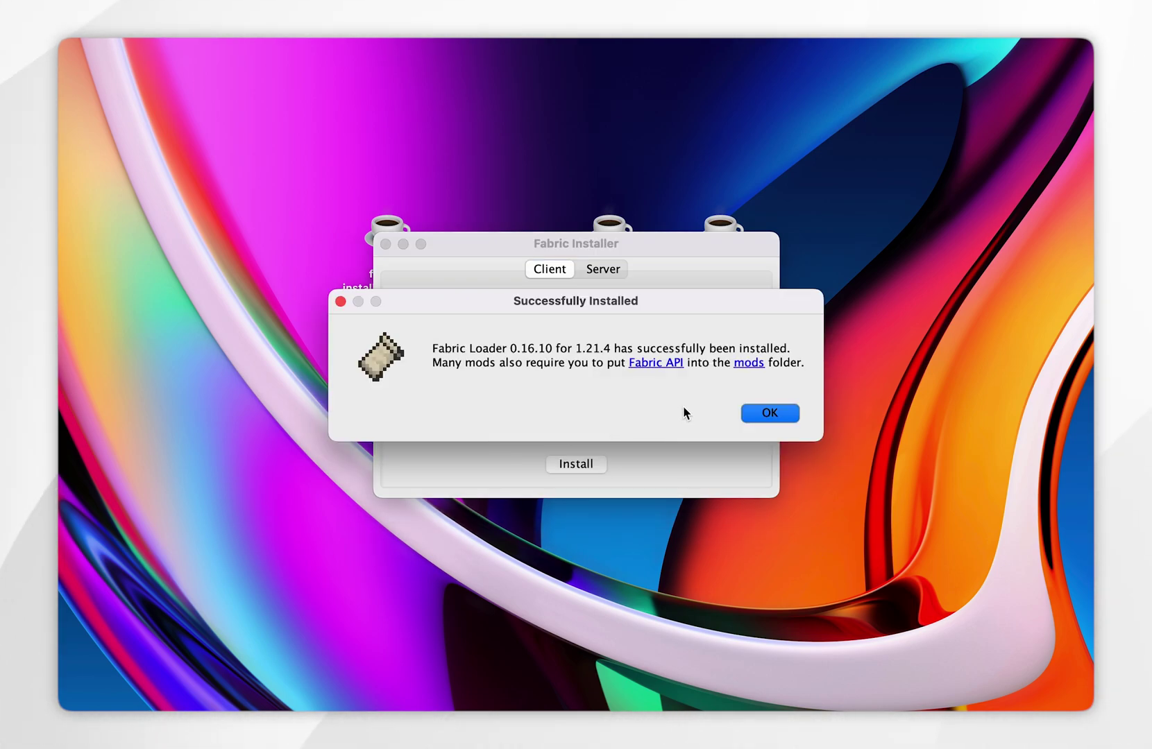
left_click(766, 413)
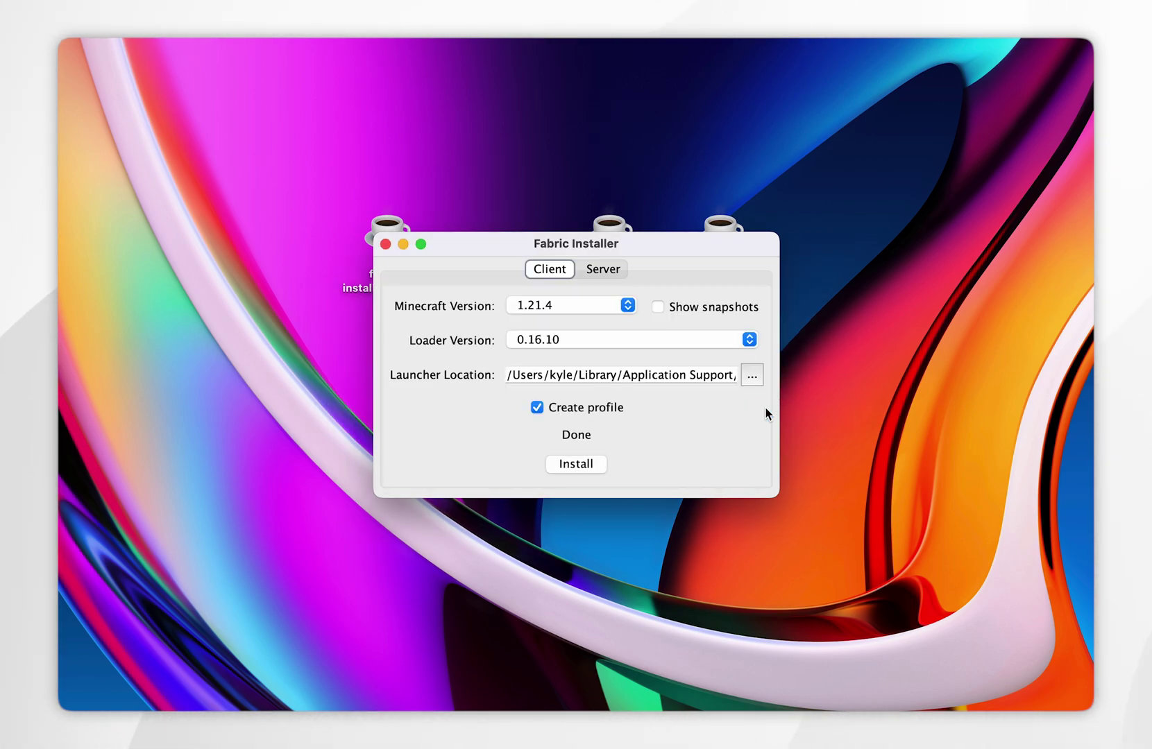
left_click(385, 244)
left_click_drag(503, 154, 319, 347)
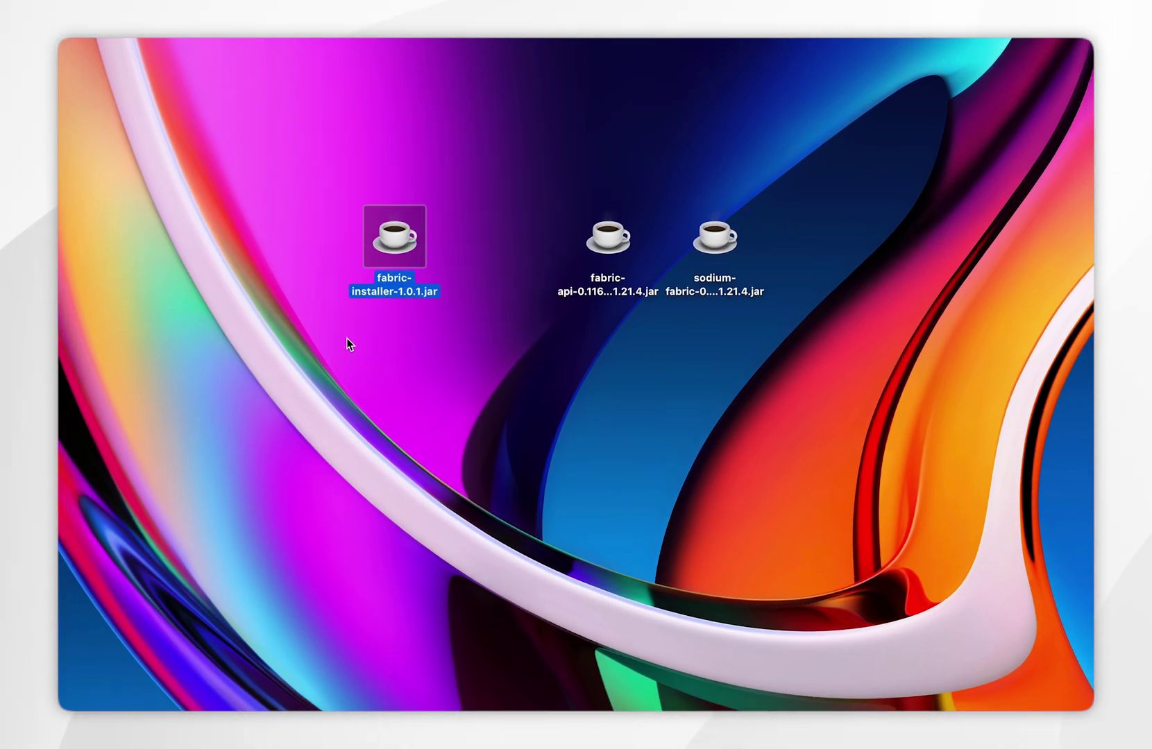
key("super+BackSpace")
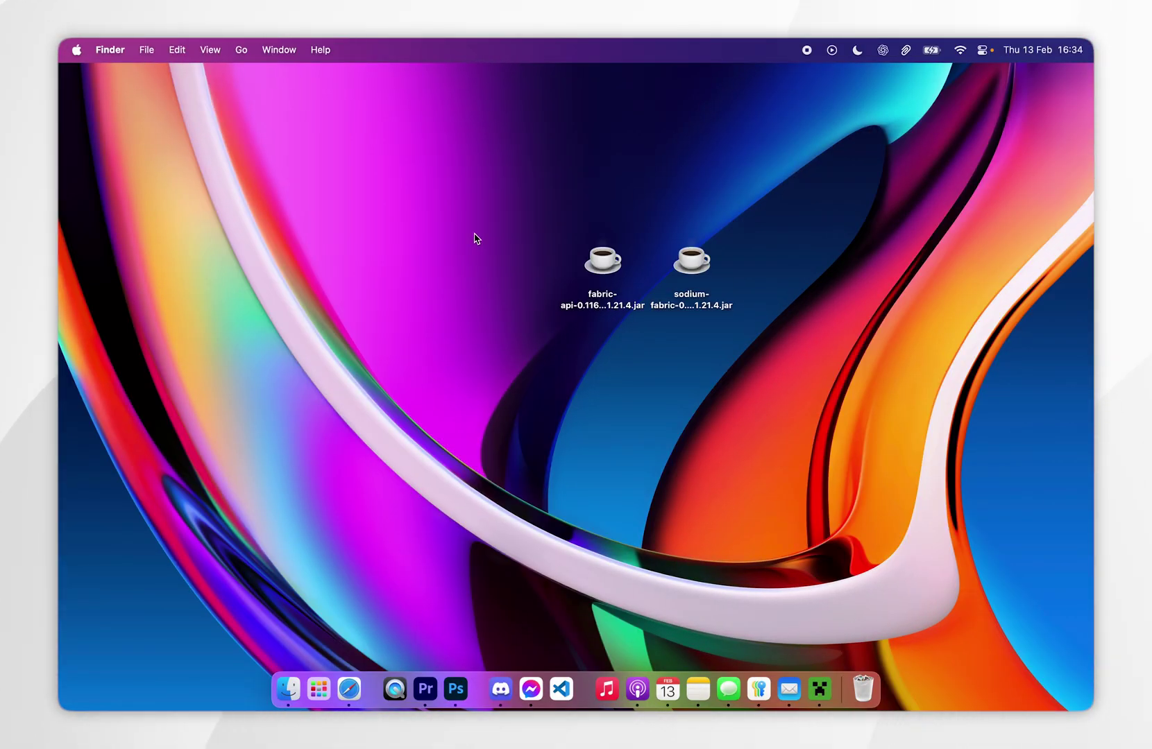
left_click_drag(548, 269, 627, 304)
left_click(735, 154)
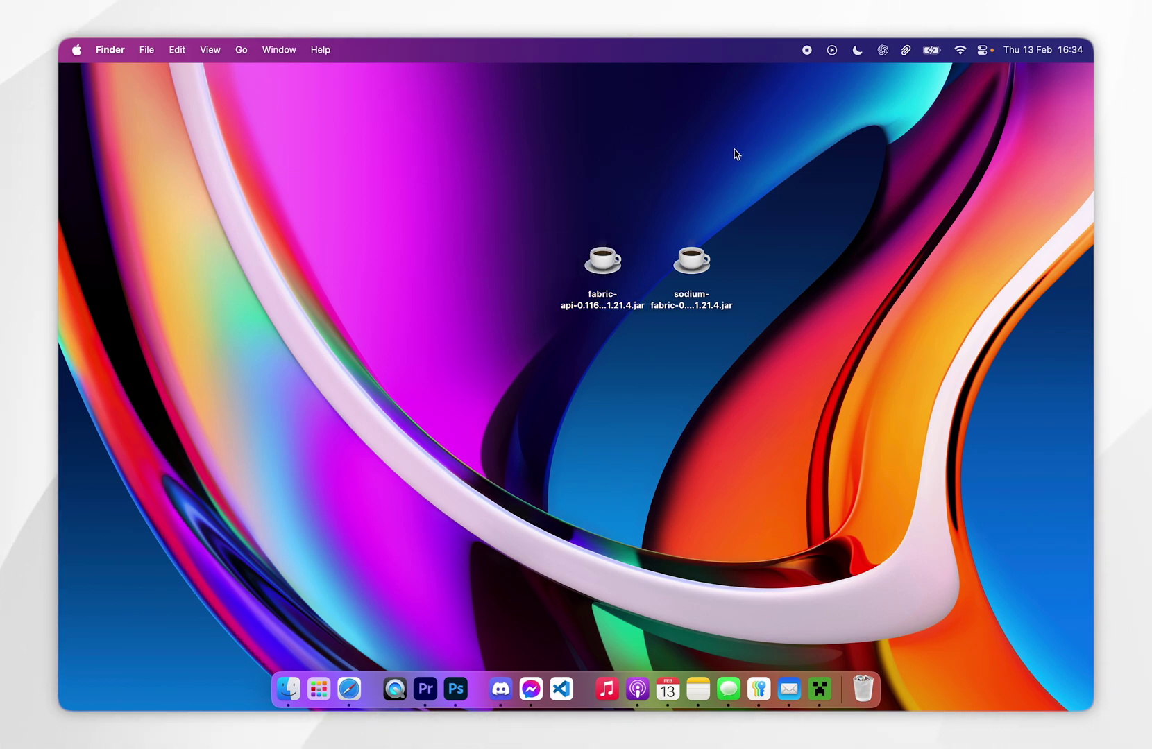
left_click_drag(725, 266, 683, 347)
left_click(589, 393)
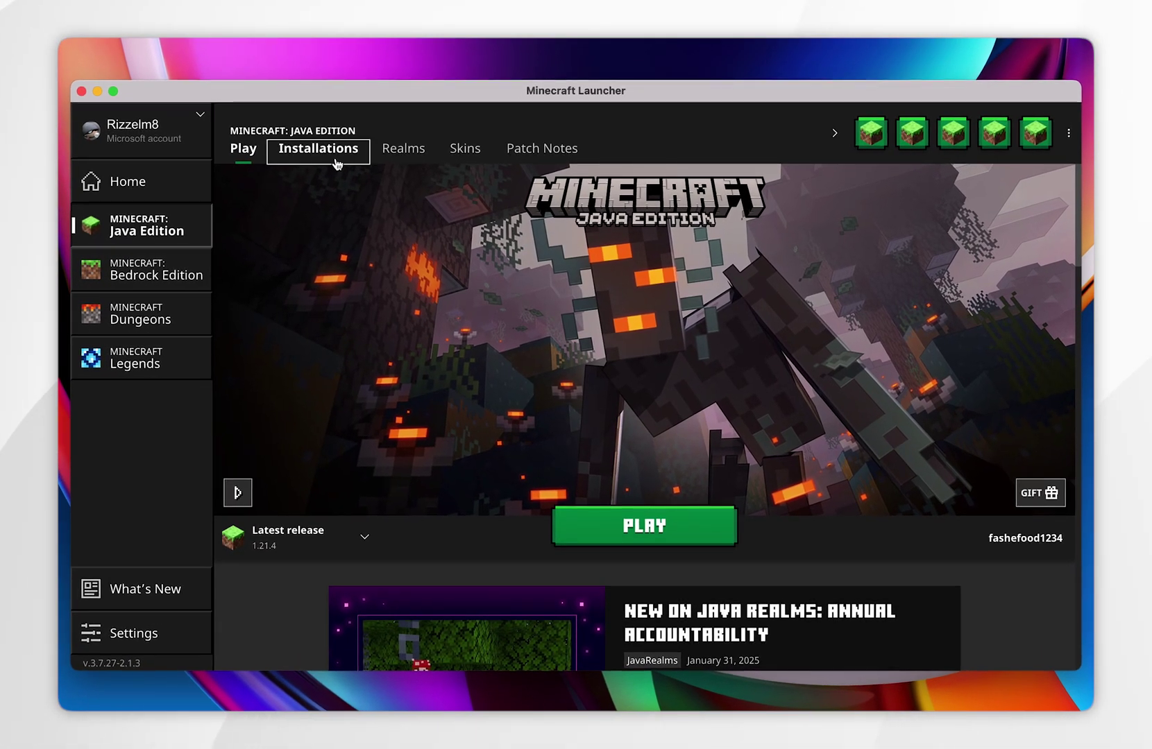
Open the fabric-loader-1.21.4 installation's folder from the Installations list
left_click(326, 151)
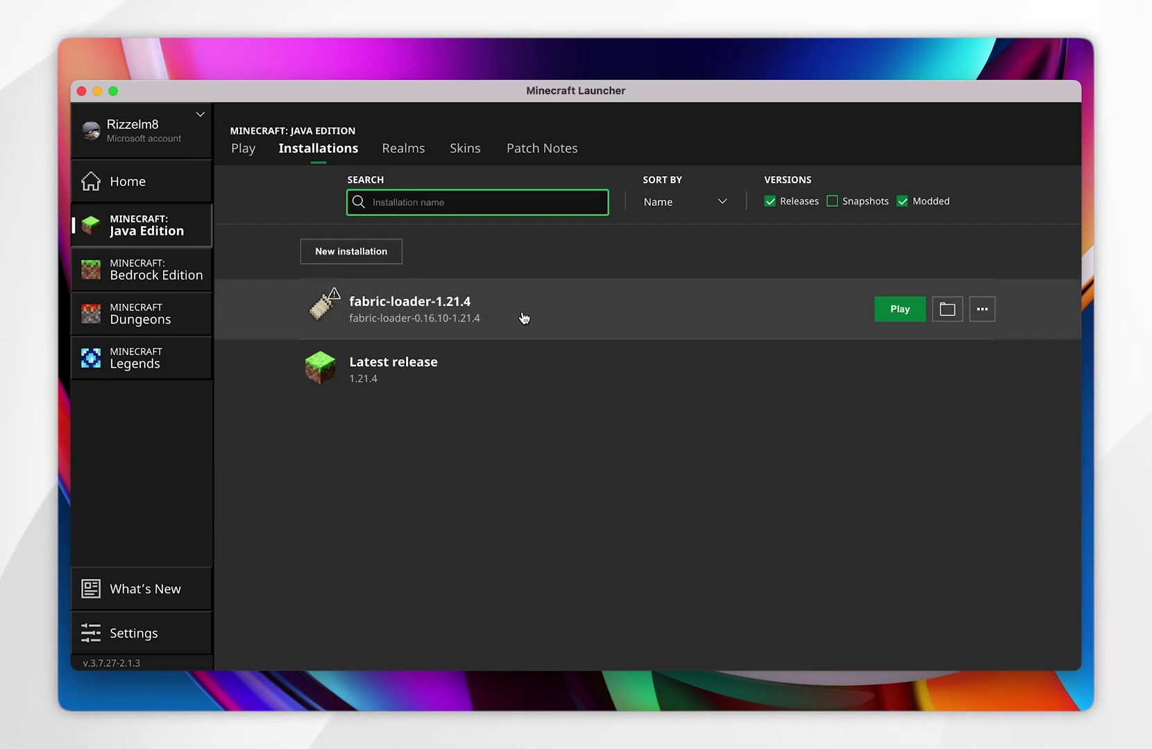
left_click(947, 310)
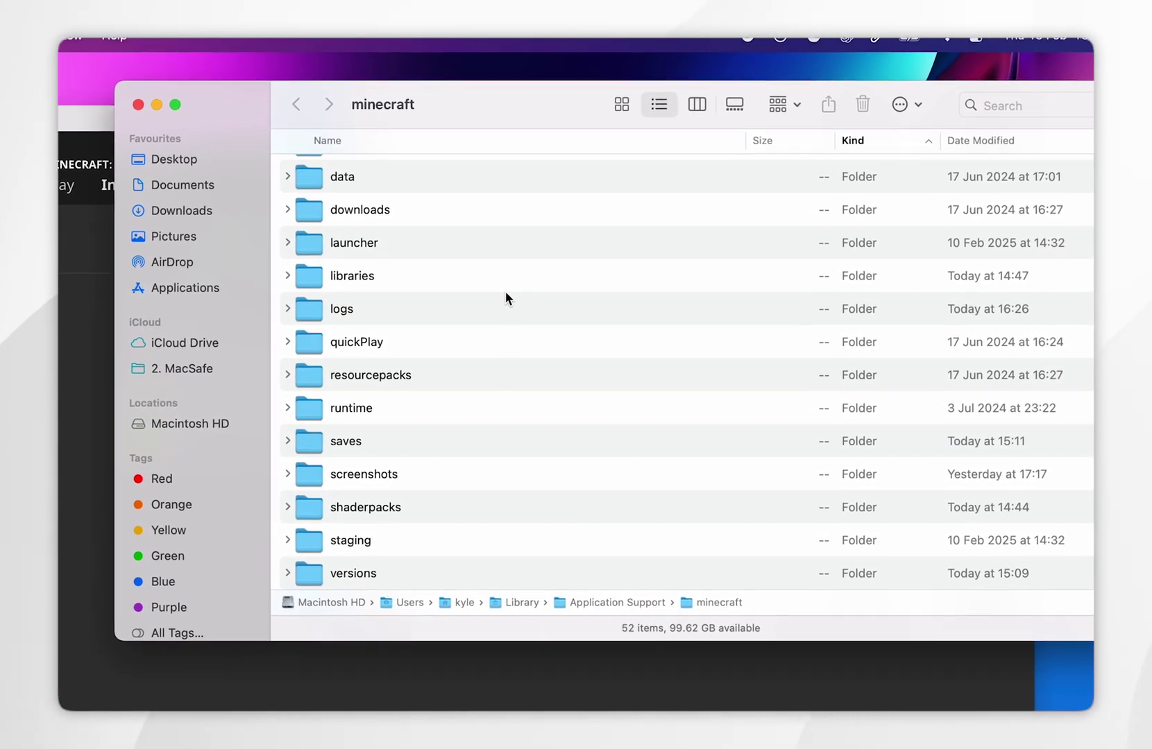
Create a new folder named mods in the minecraft folder and open it
scroll(444, 396, "down", 4)
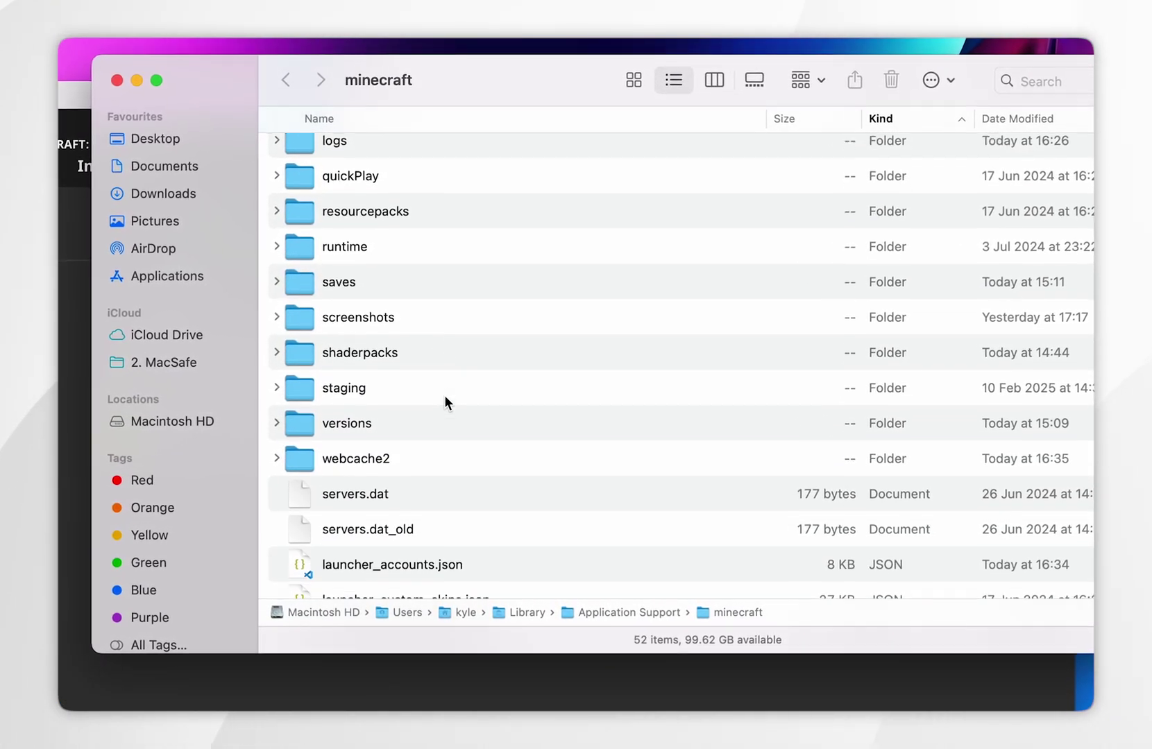
scroll(444, 395, "up", 6)
scroll(444, 400, "up", 1)
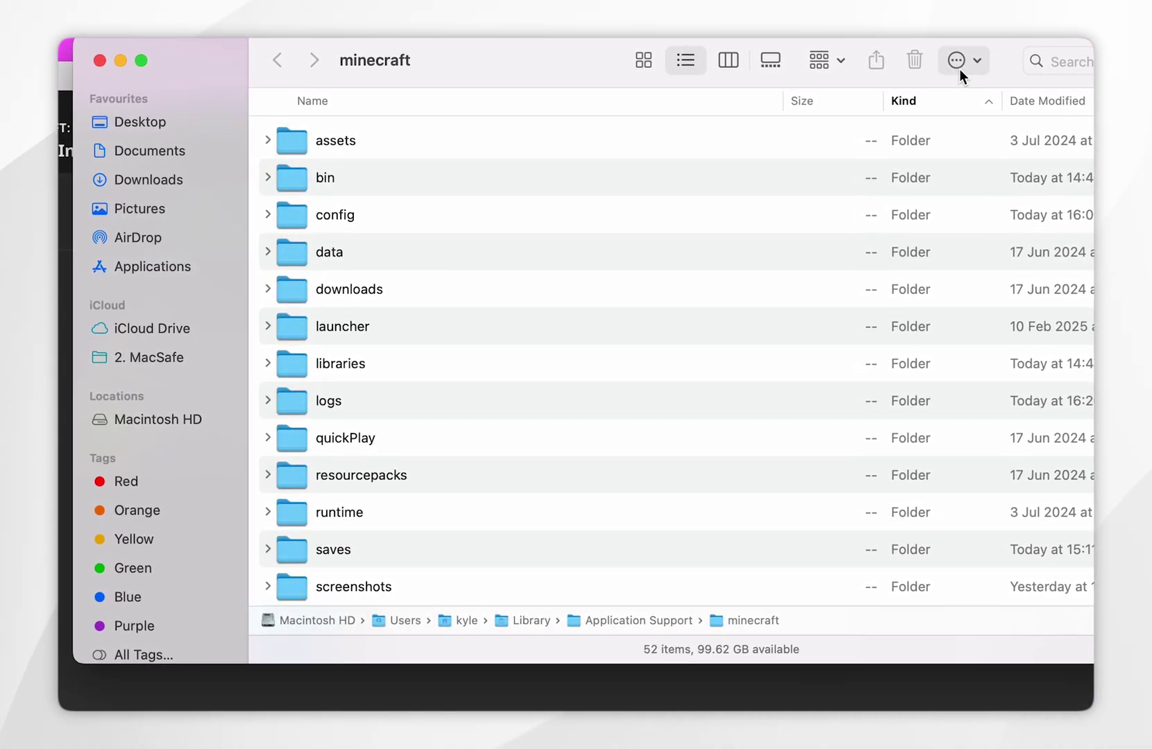
left_click(967, 64)
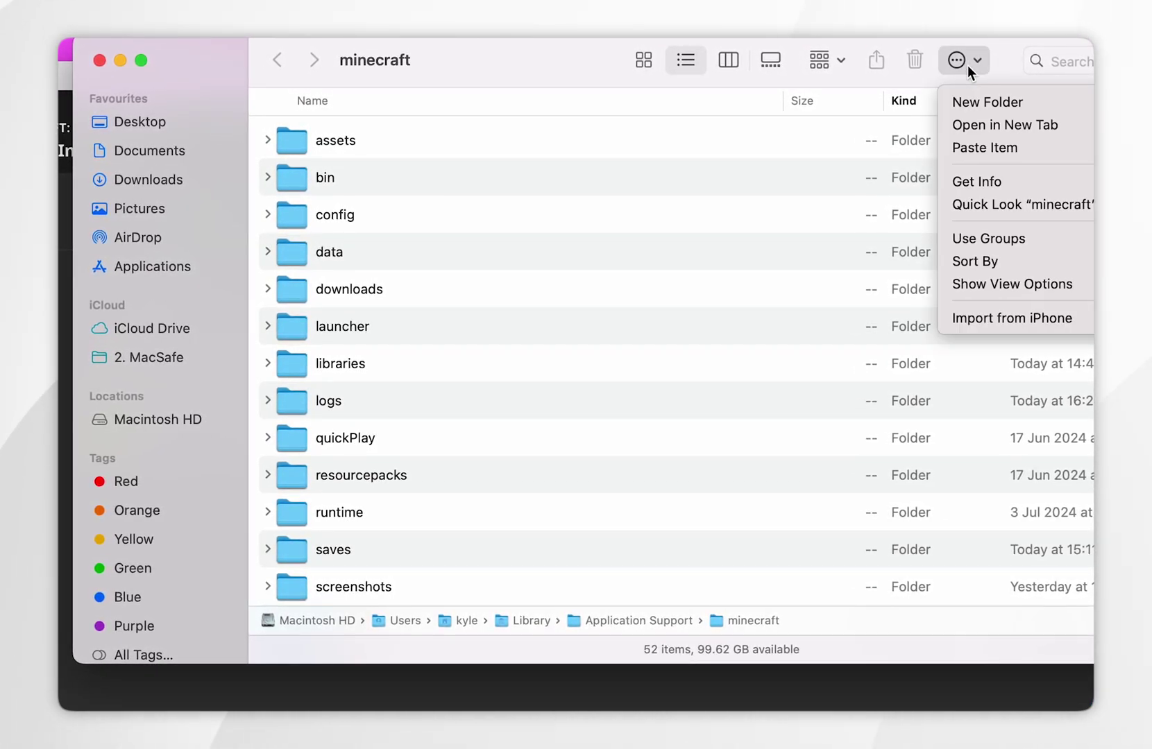
left_click(972, 104)
type("mods")
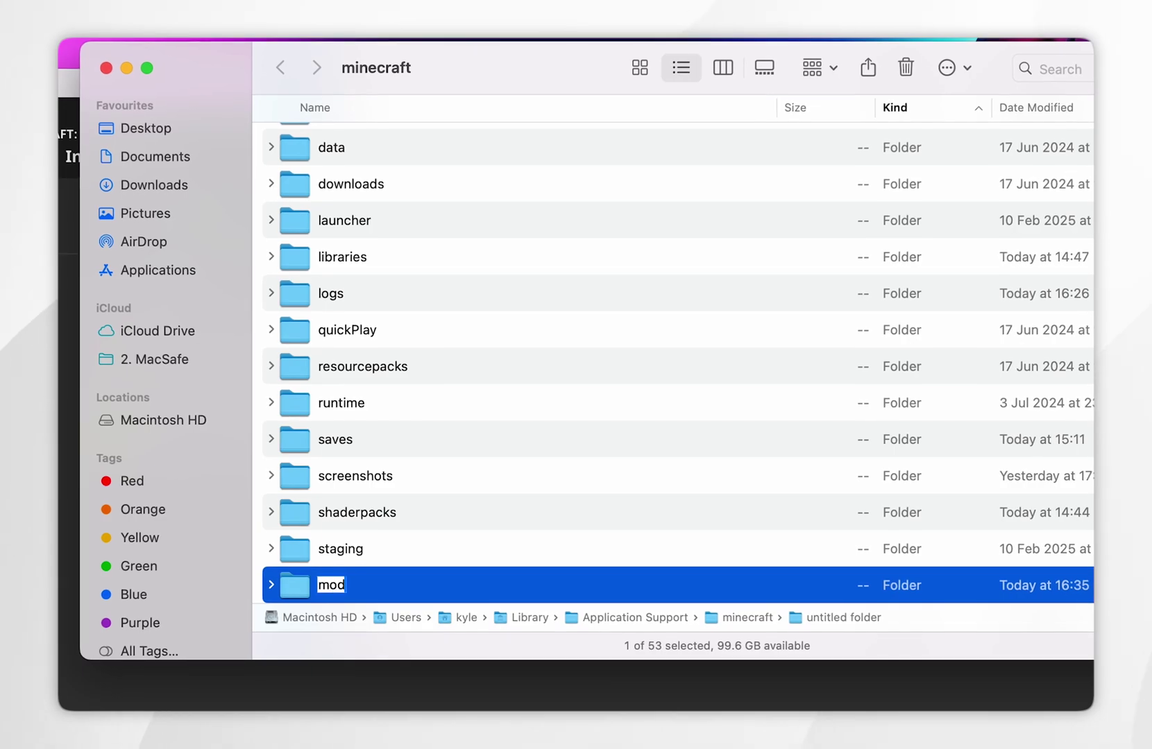
key("Return")
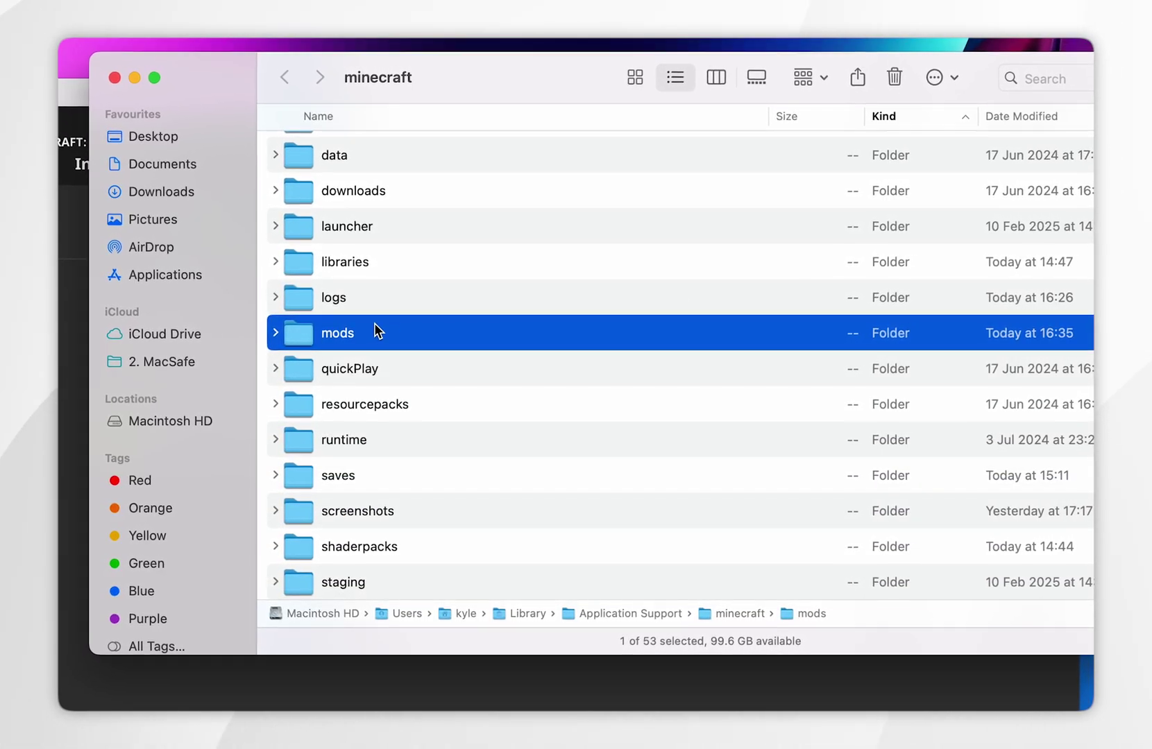
double_click(375, 324)
Move the fabric-api and sodium jars from the Desktop into mods, then close the window
key("F11")
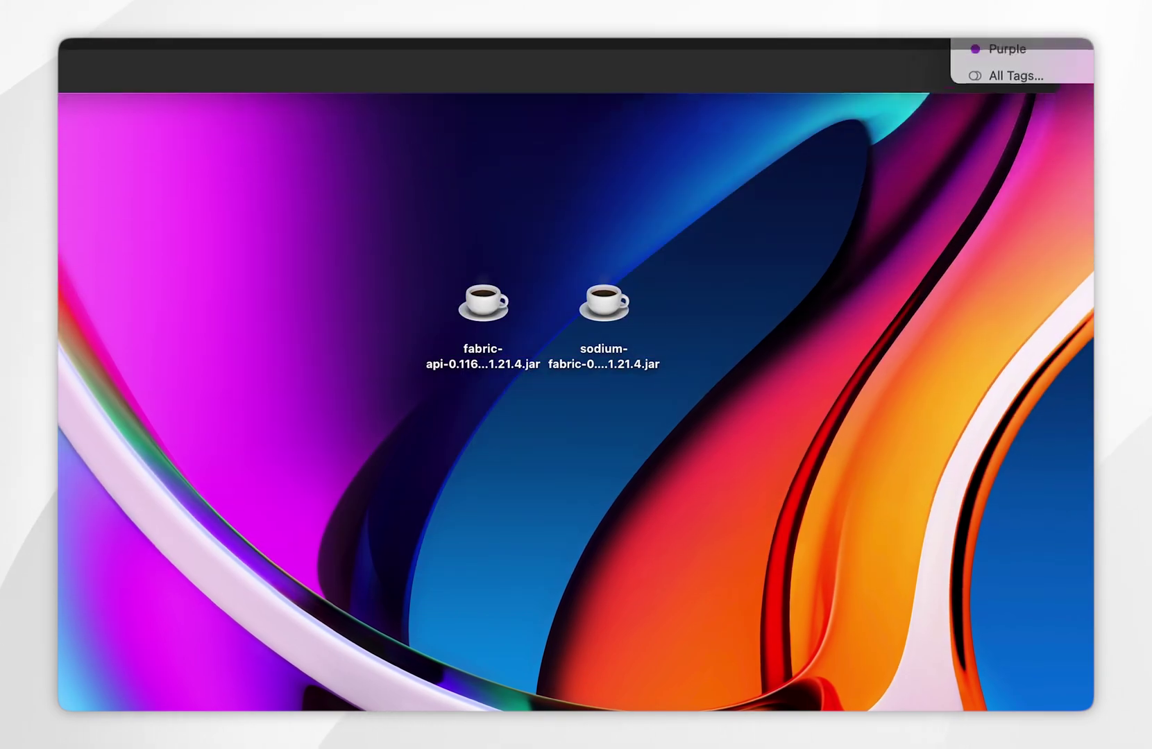
left_click_drag(432, 475, 637, 317)
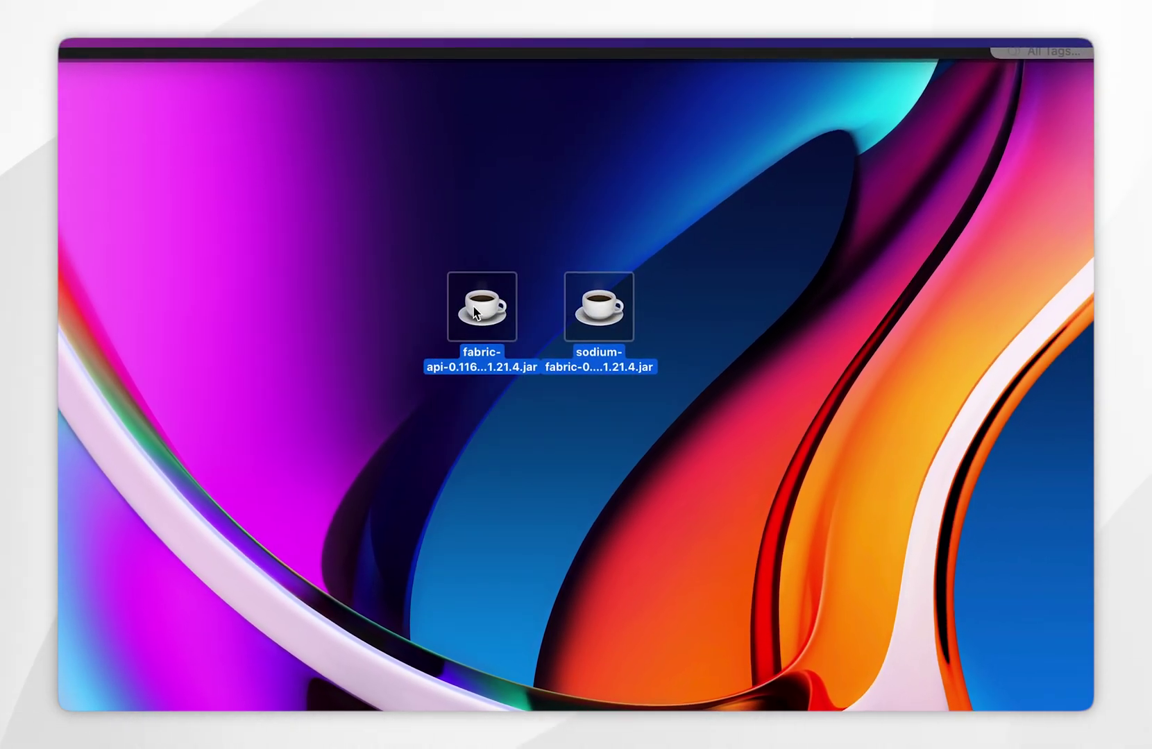
left_click_drag(486, 309, 588, 394)
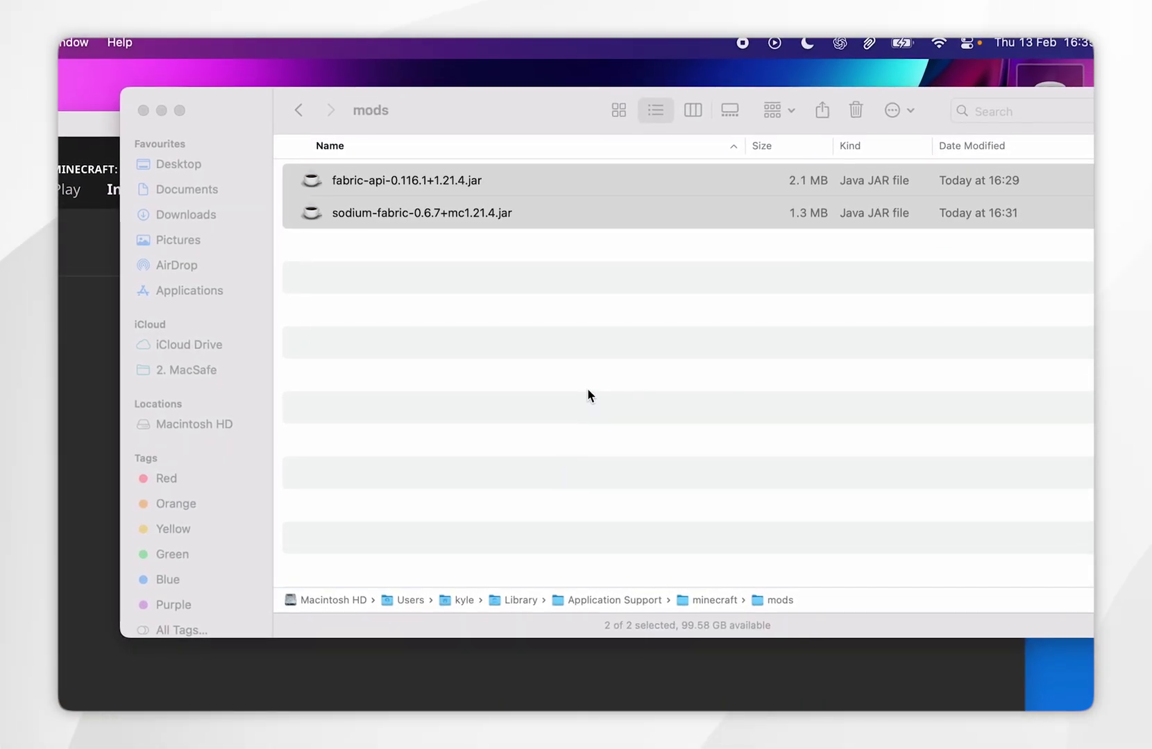
left_click(149, 118)
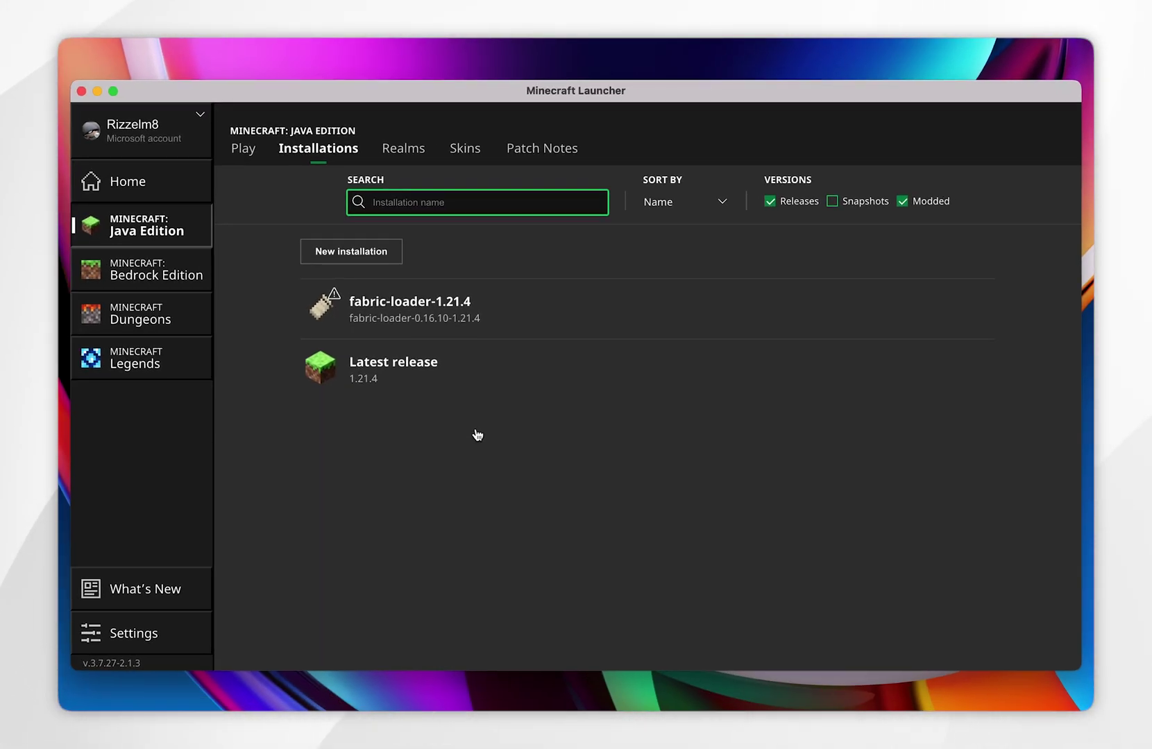
Pick the fabric-loader-1.21.4 version on the Play page and start the game
left_click(240, 148)
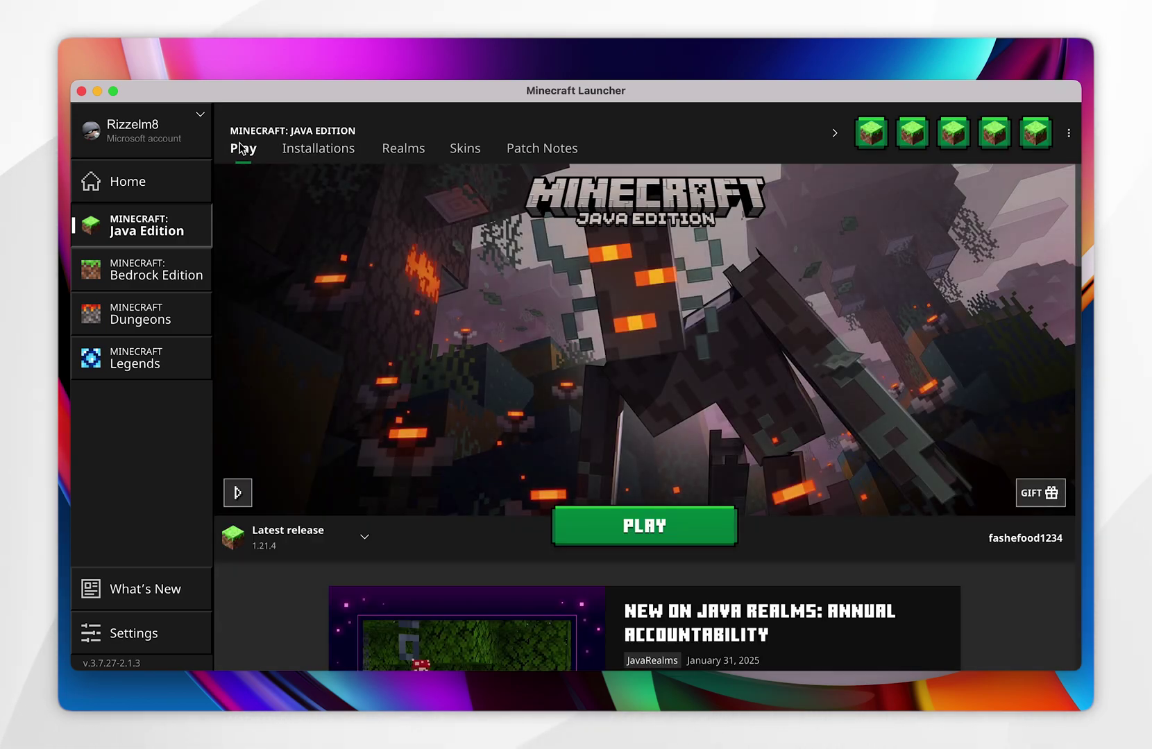
left_click(303, 553)
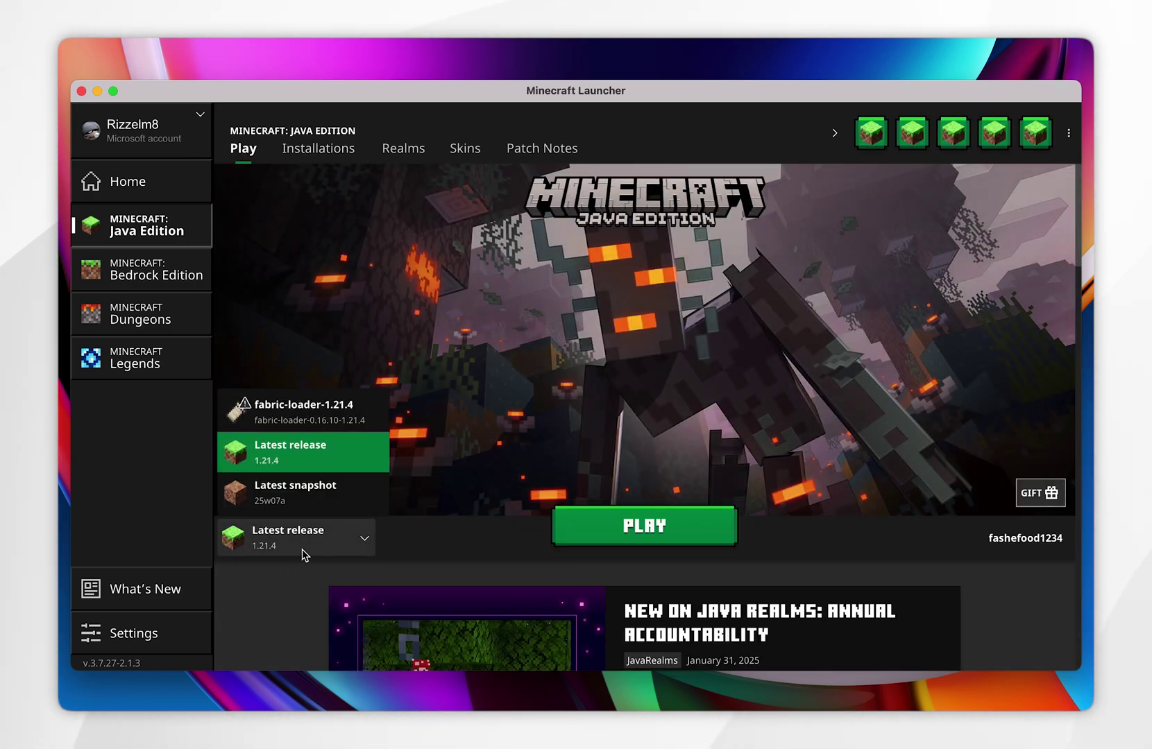
left_click(285, 413)
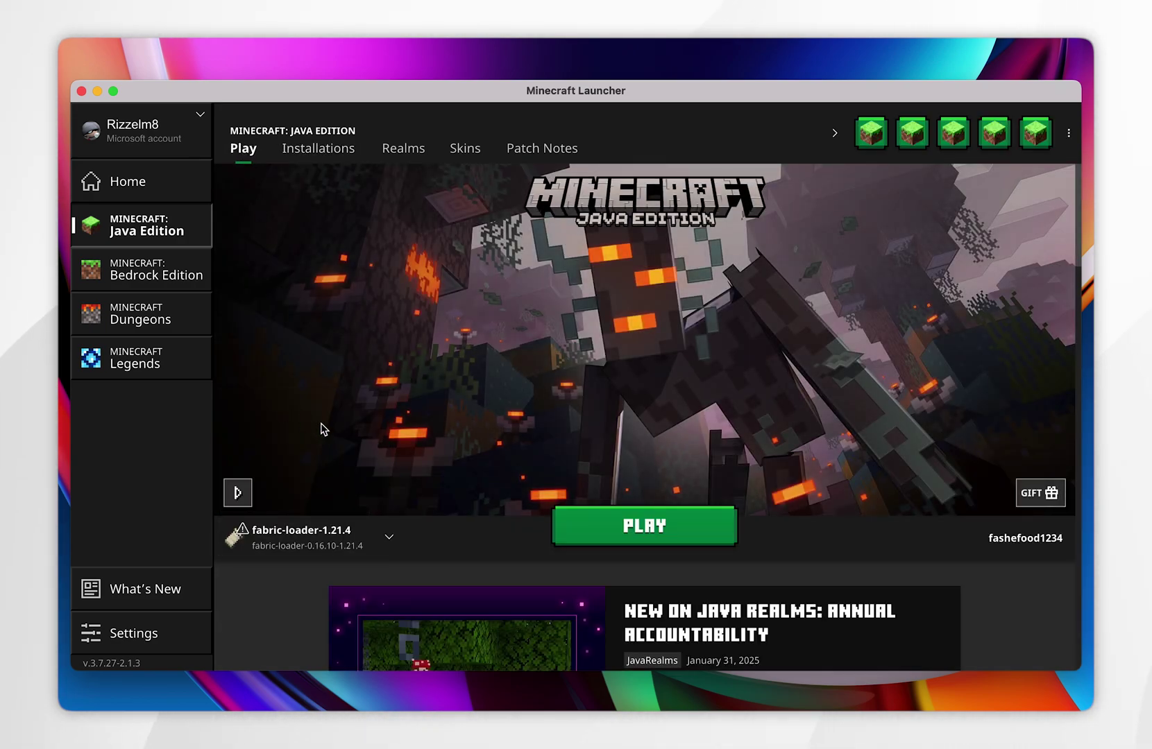
left_click(689, 541)
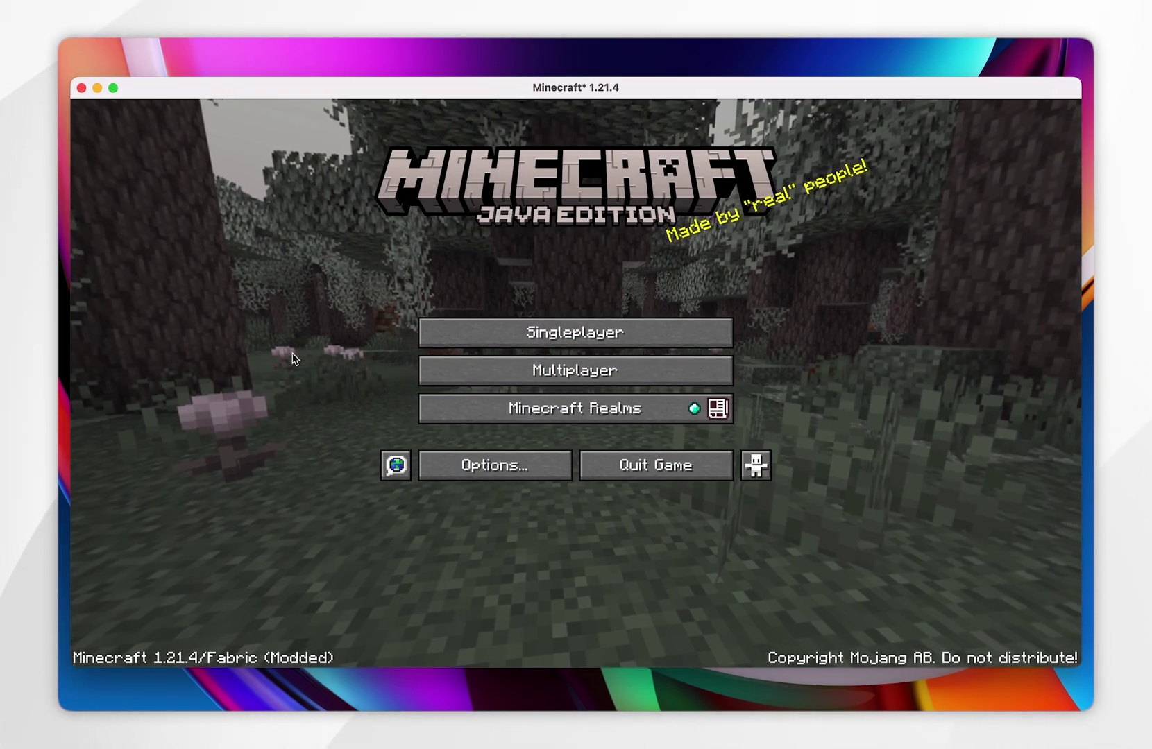
Check that Video Settings shows Sodium's options, then head into Singleplayer to load Example World
left_click(491, 467)
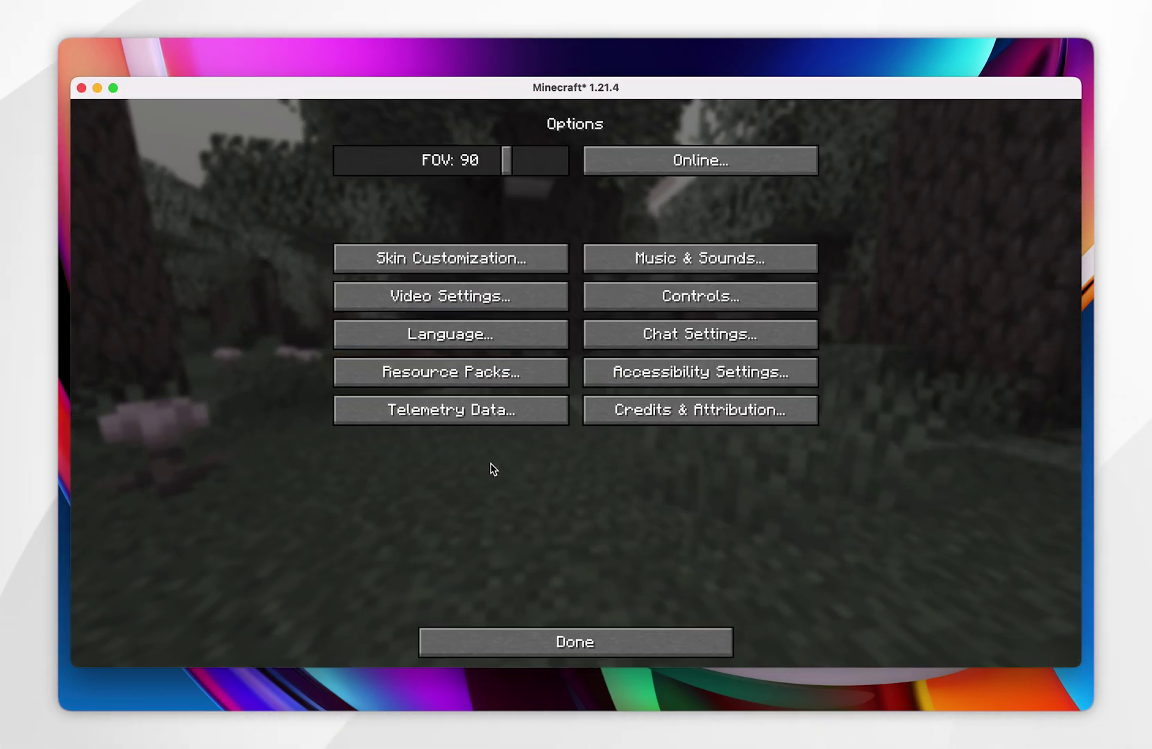
left_click(447, 299)
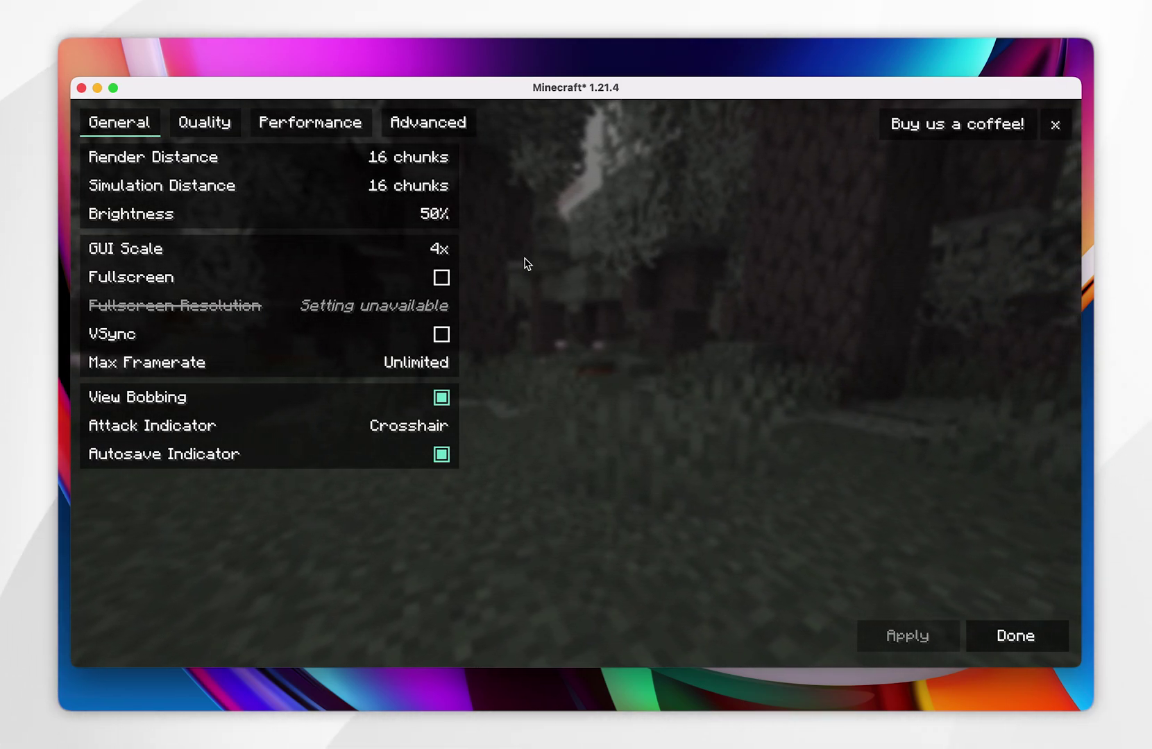
left_click(985, 635)
left_click(630, 640)
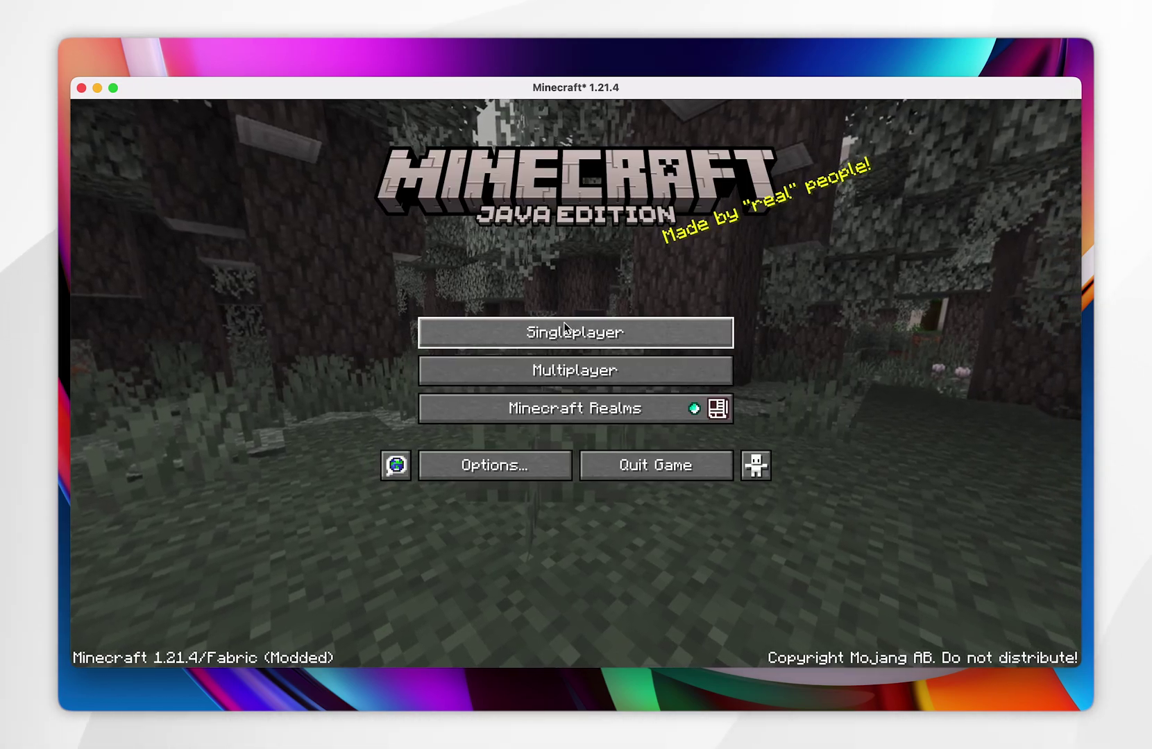